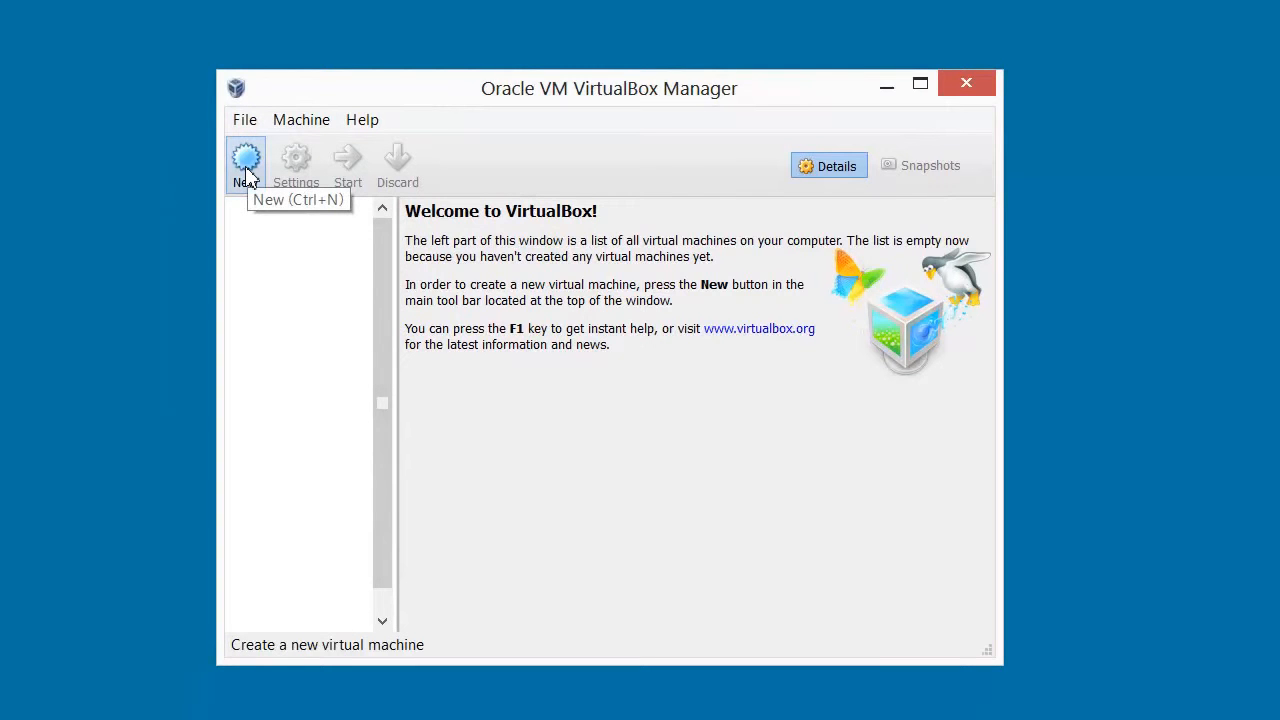
# - Set up a new virtual machine named Ubuntu with type Linux, version Ubuntu and 512 MB of memory
pyautogui.click(247, 176)
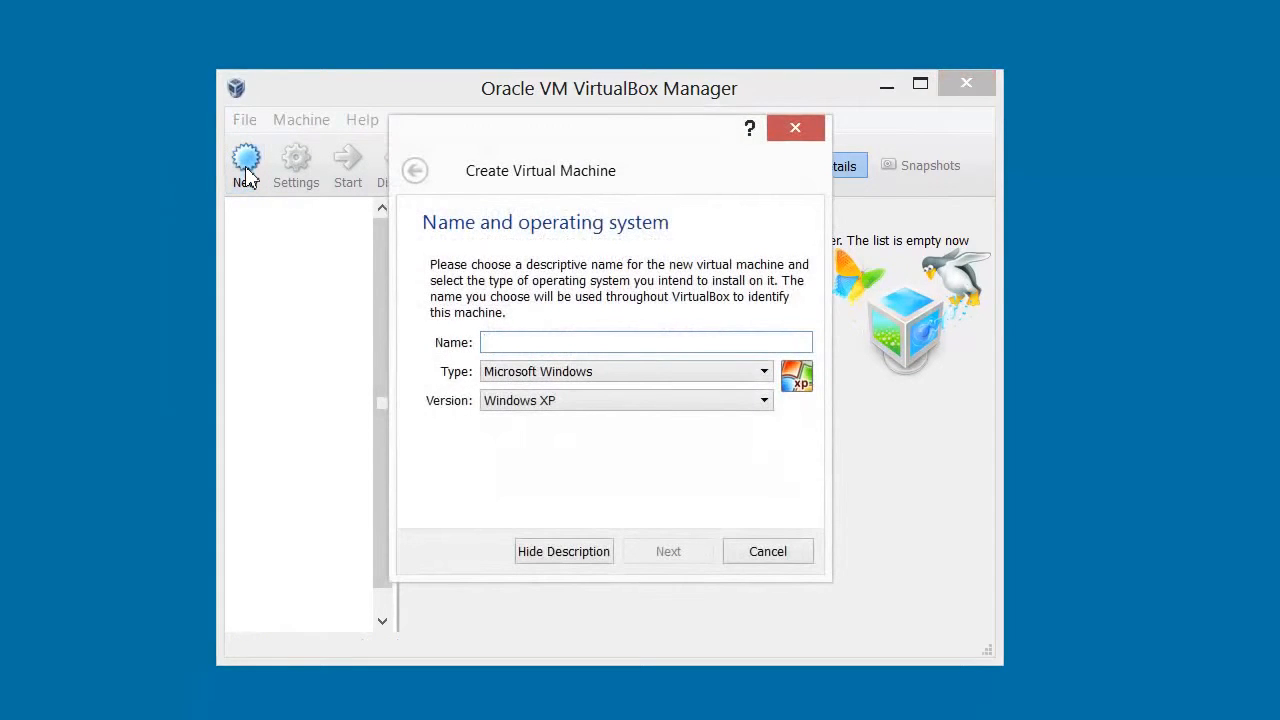
pyautogui.write('Ubu')
pyautogui.press('Tab')
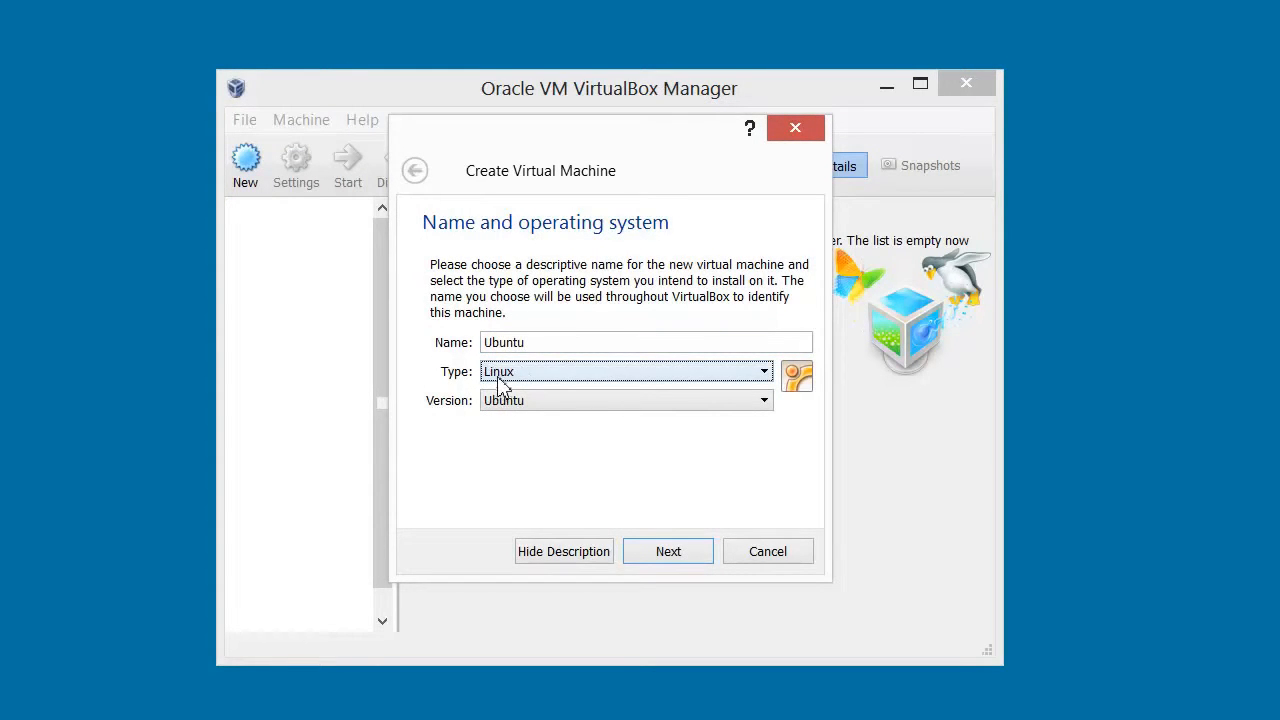
pyautogui.click(546, 406)
pyautogui.click(546, 406)
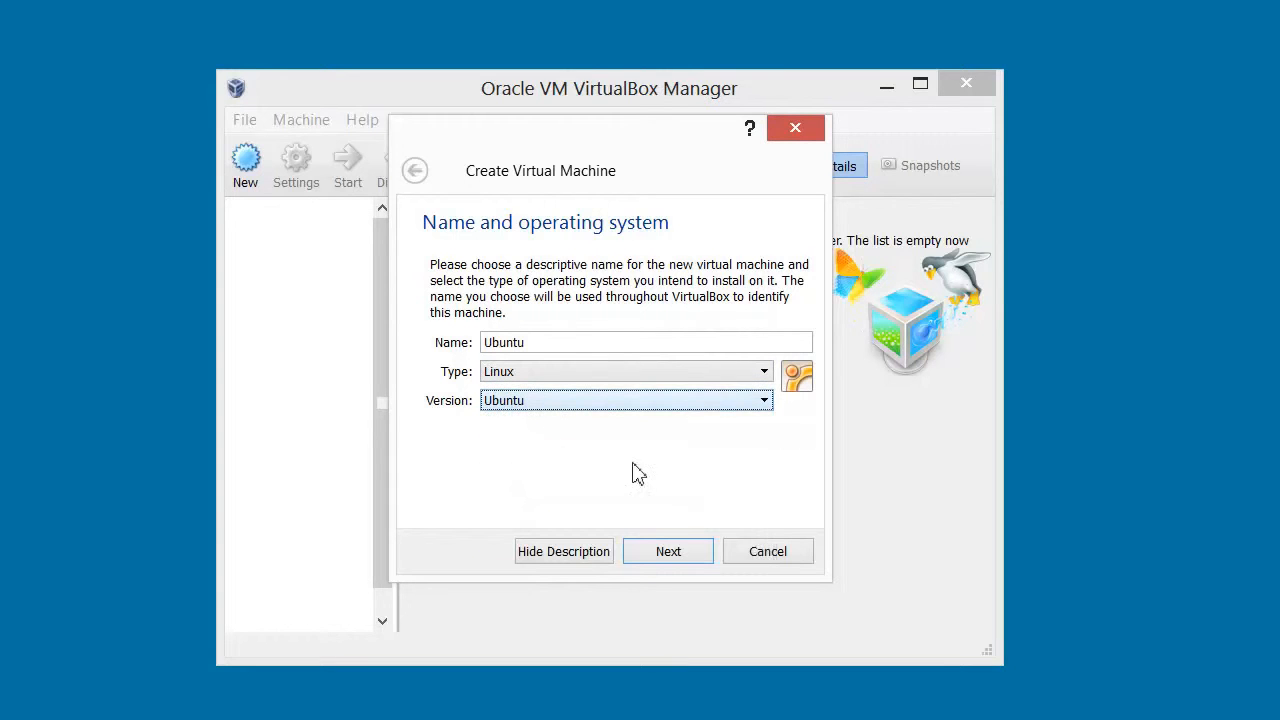
pyautogui.click(683, 563)
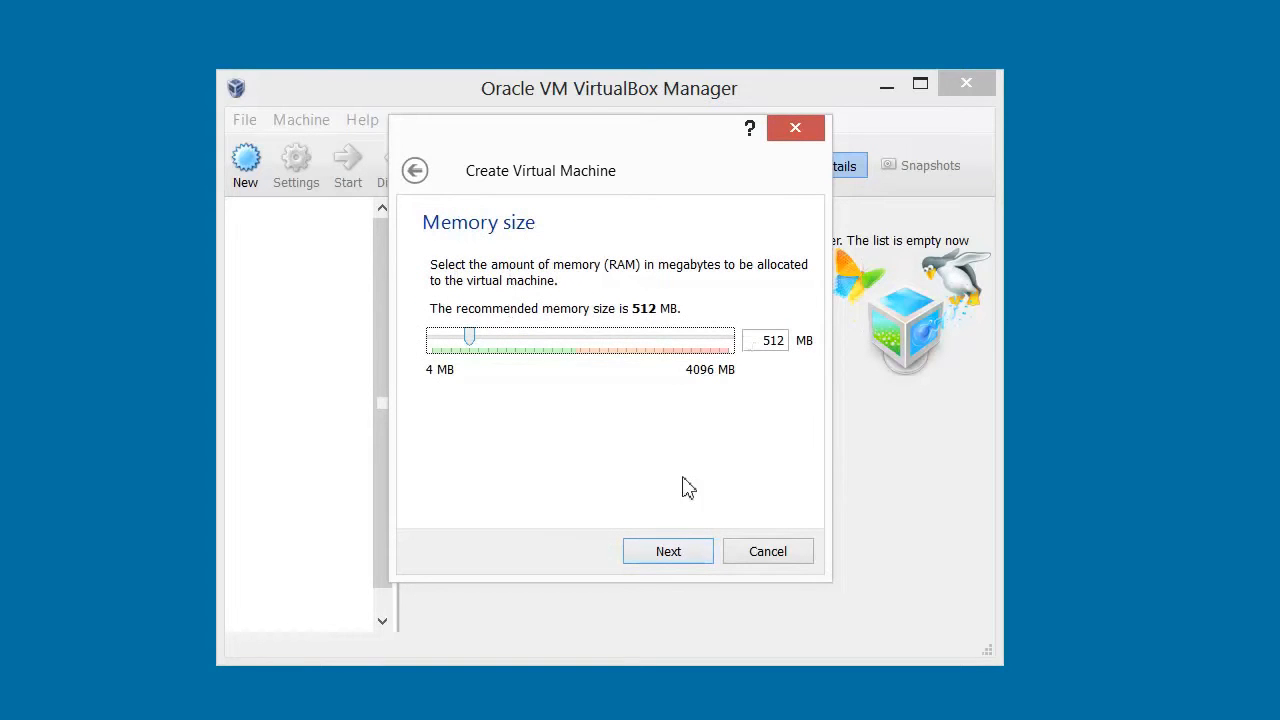
pyautogui.click(670, 560)
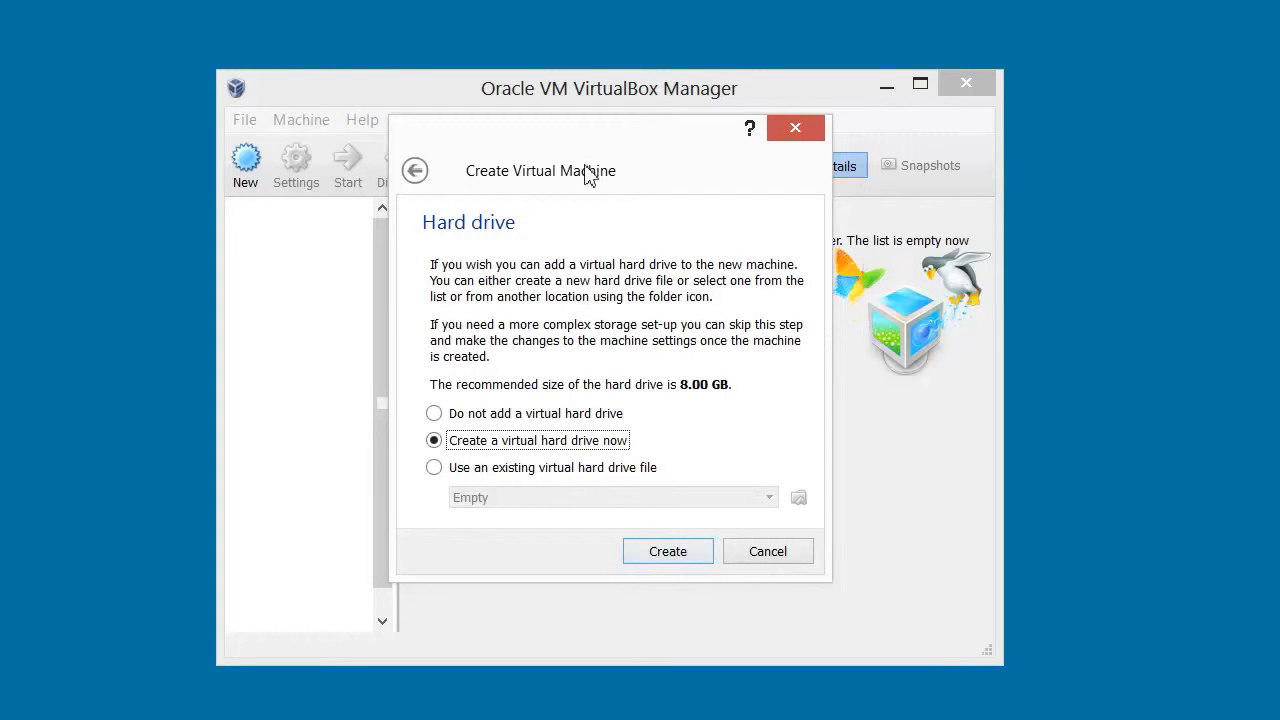
# - Create the machine's virtual hard drive as a dynamically allocated VDI file named Ubuntu with a size of 8.00 GB
pyautogui.click(677, 560)
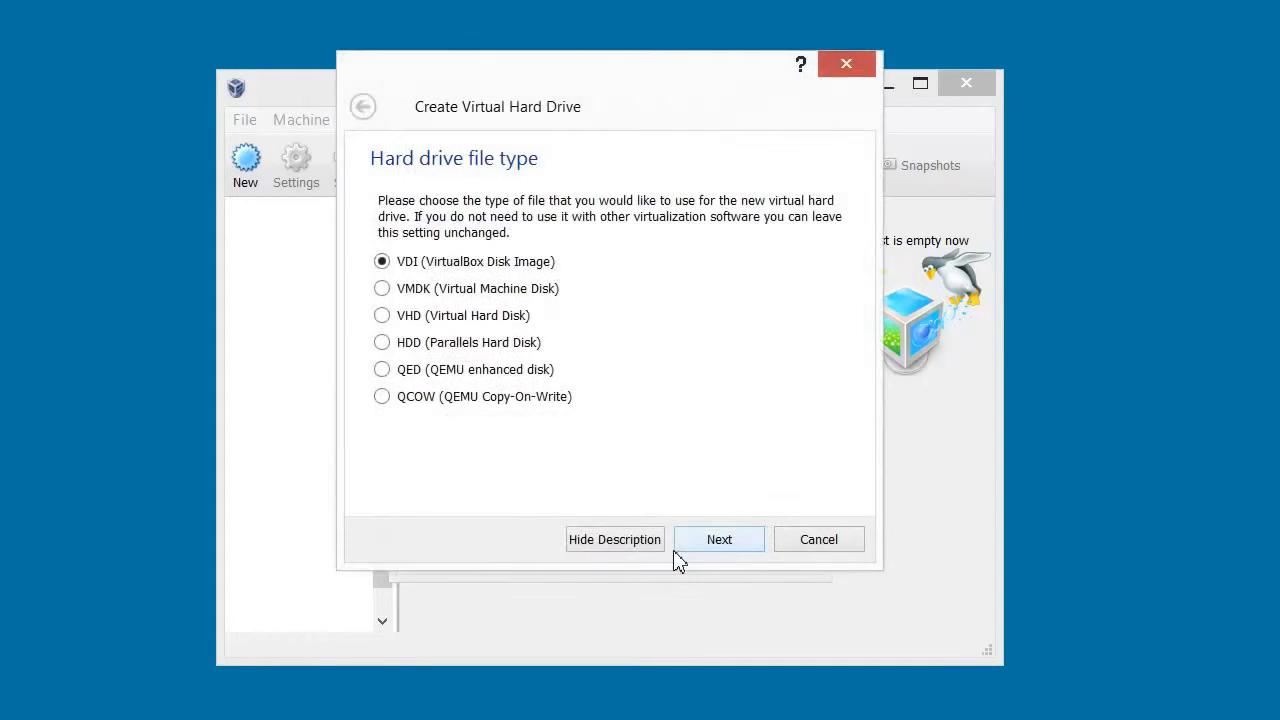
pyautogui.click(703, 548)
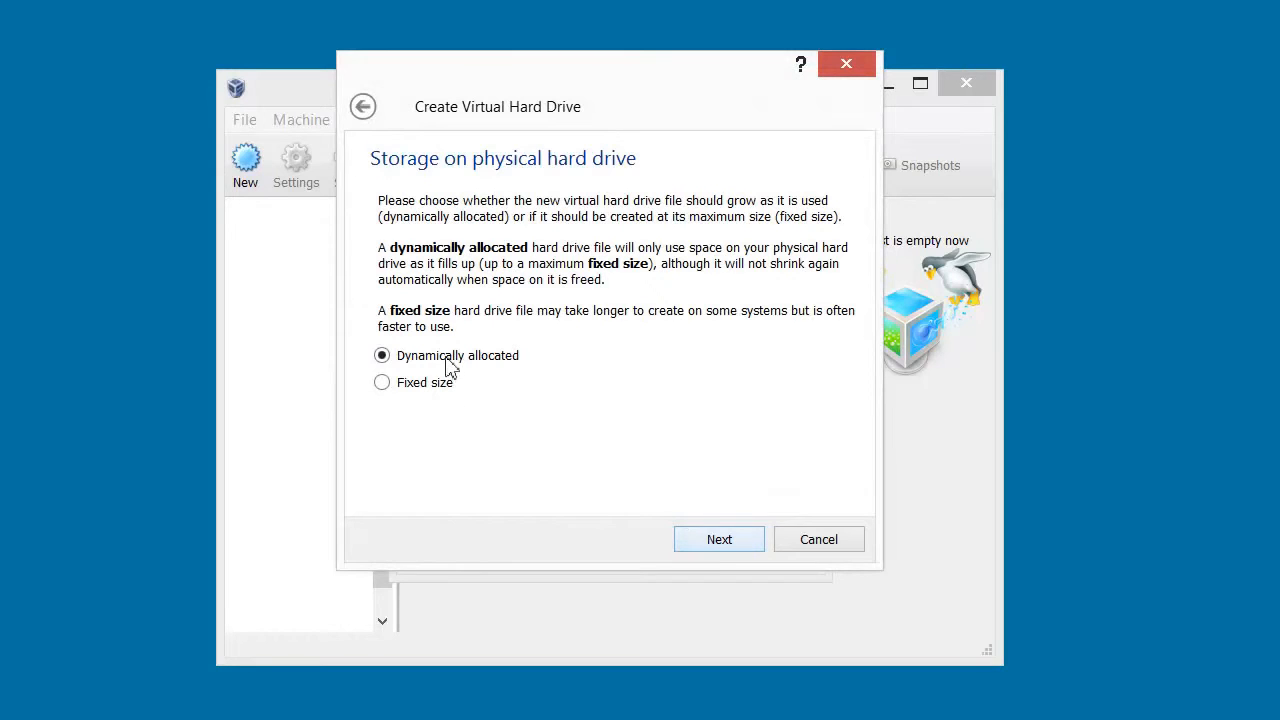
pyautogui.click(713, 553)
pyautogui.click(736, 552)
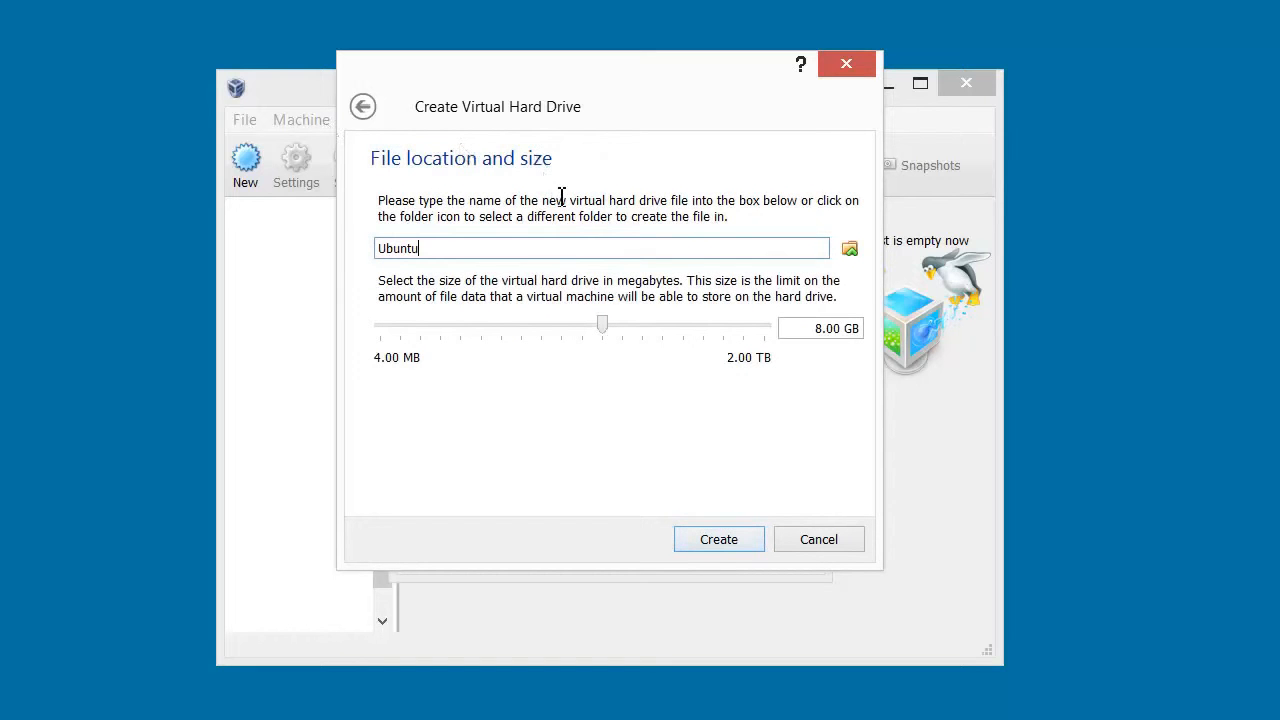
pyautogui.click(734, 541)
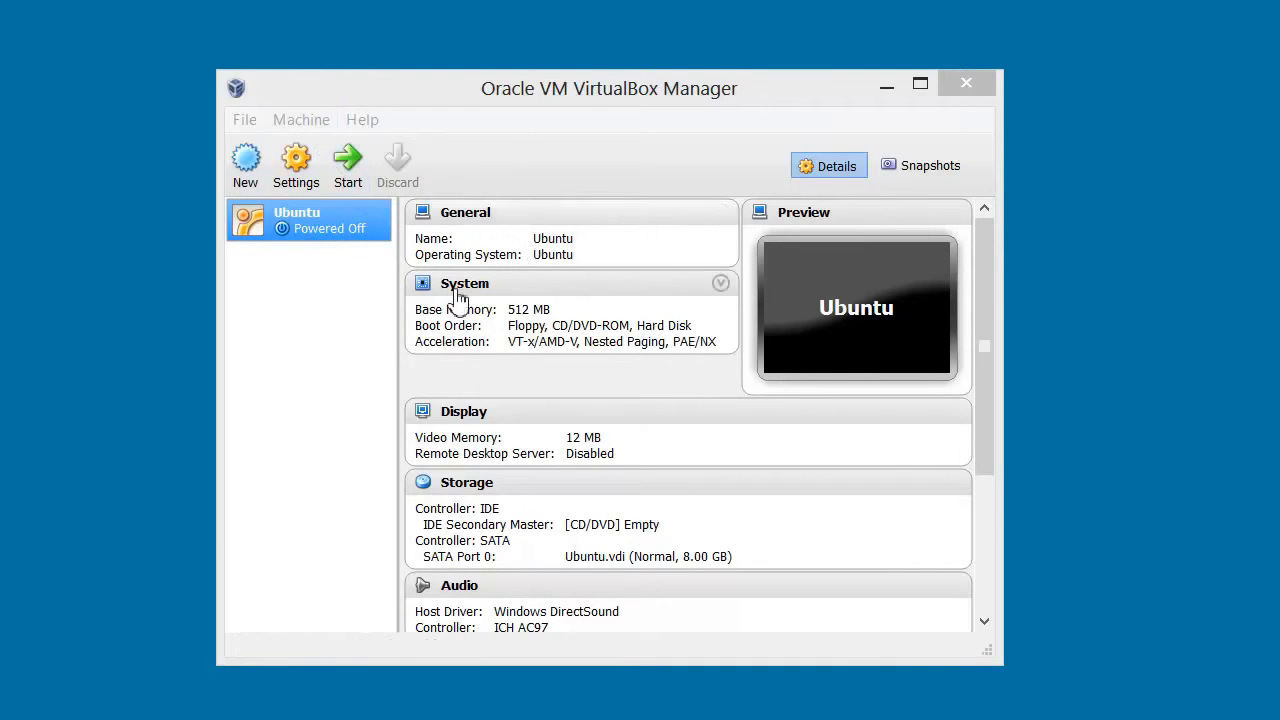
# - Disable VT-x/AMD-V hardware virtualization in the Ubuntu machine's system acceleration settings
pyautogui.rightClick(320, 232)
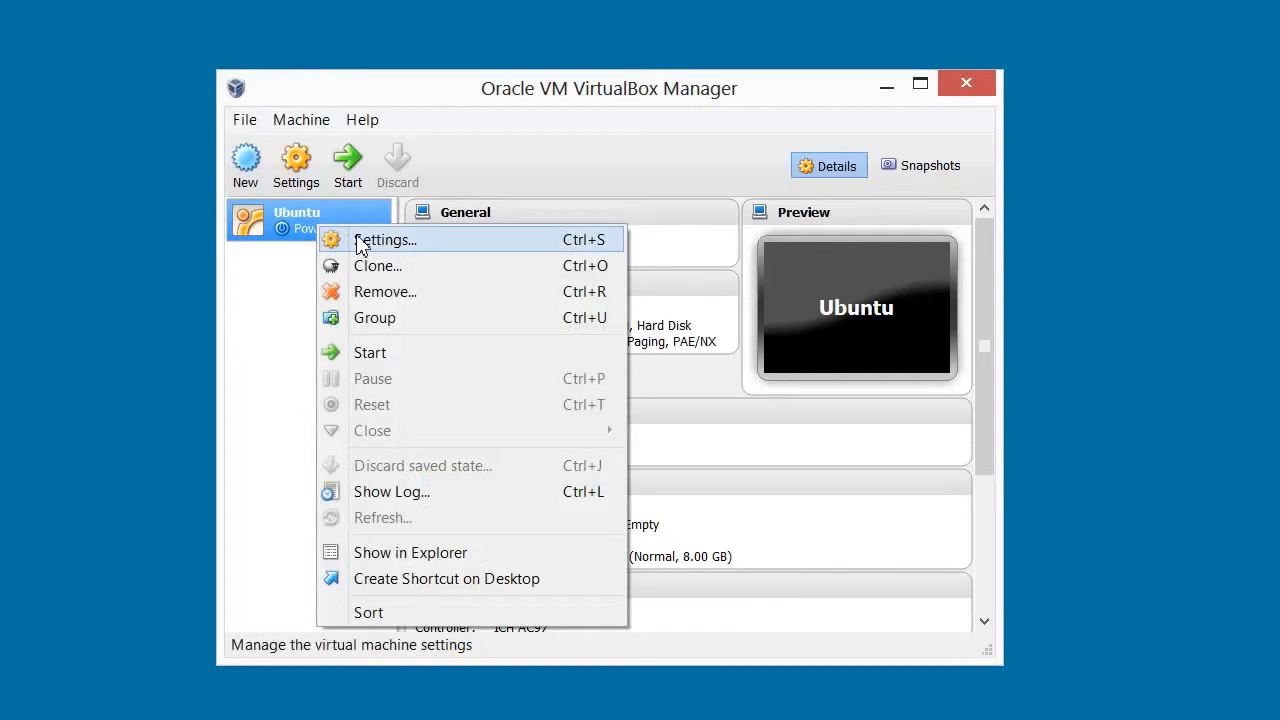
pyautogui.click(362, 243)
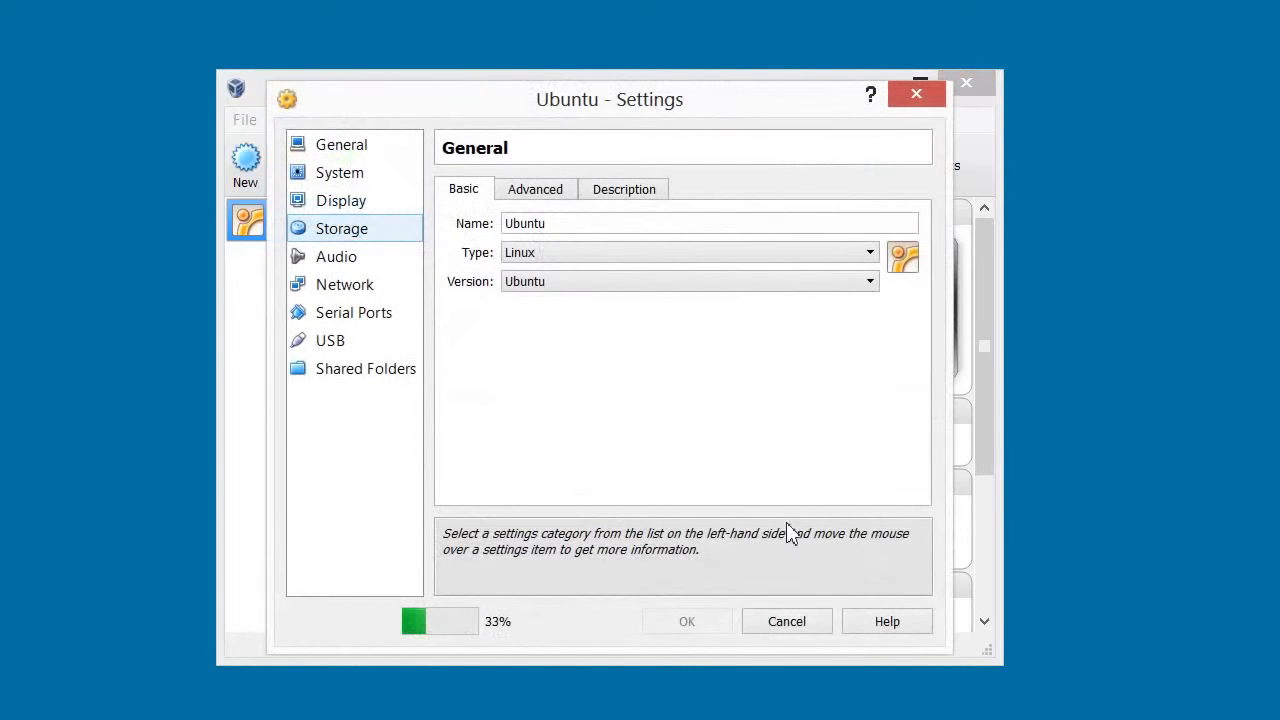
pyautogui.click(352, 173)
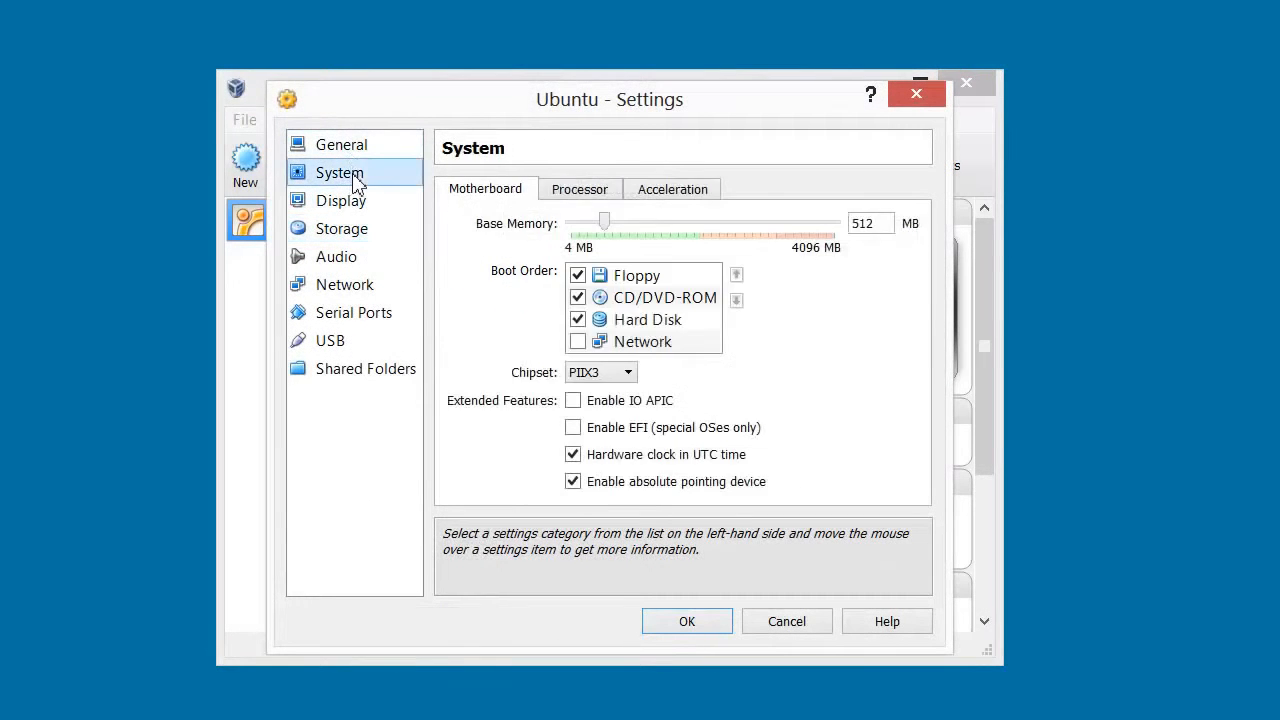
pyautogui.click(569, 194)
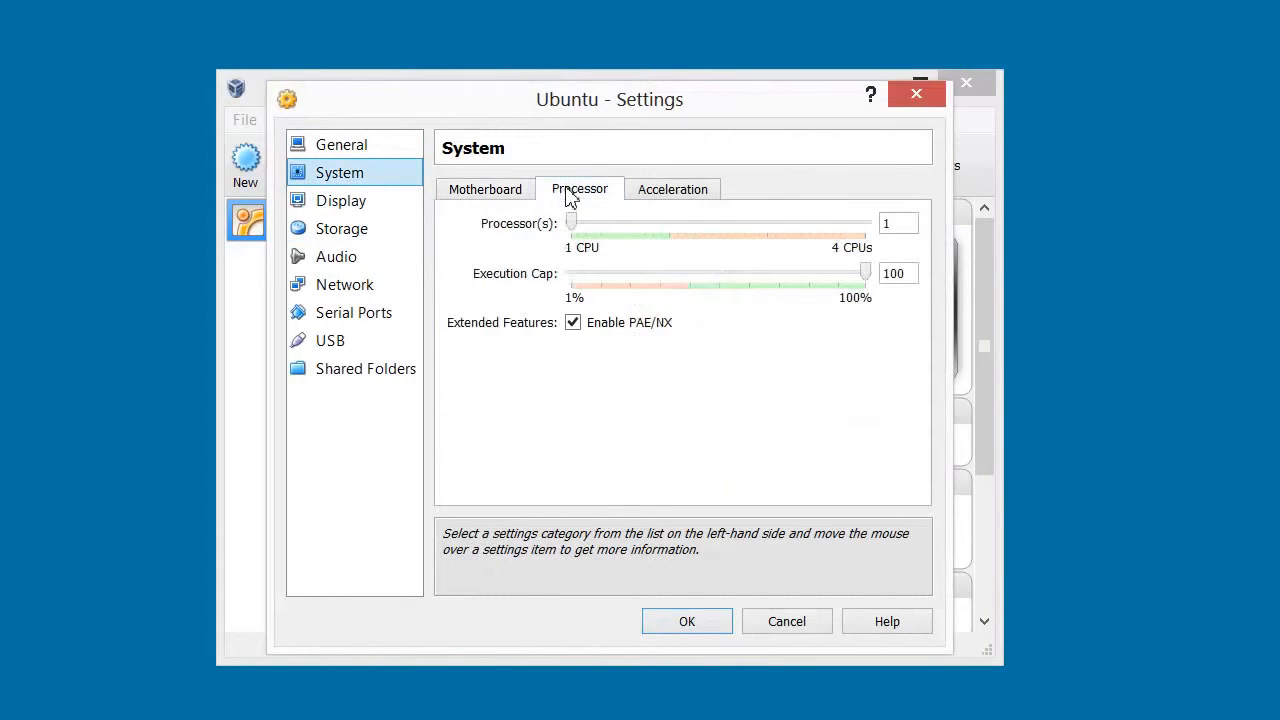
pyautogui.click(675, 198)
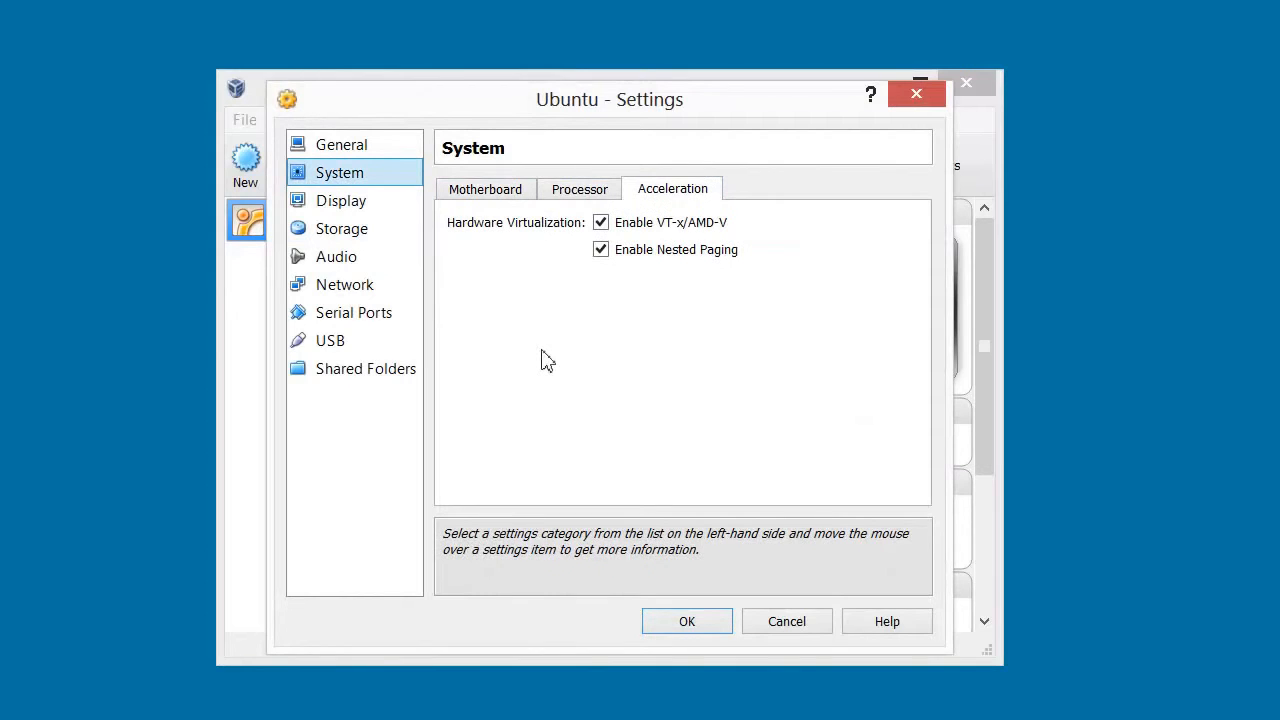
pyautogui.click(600, 221)
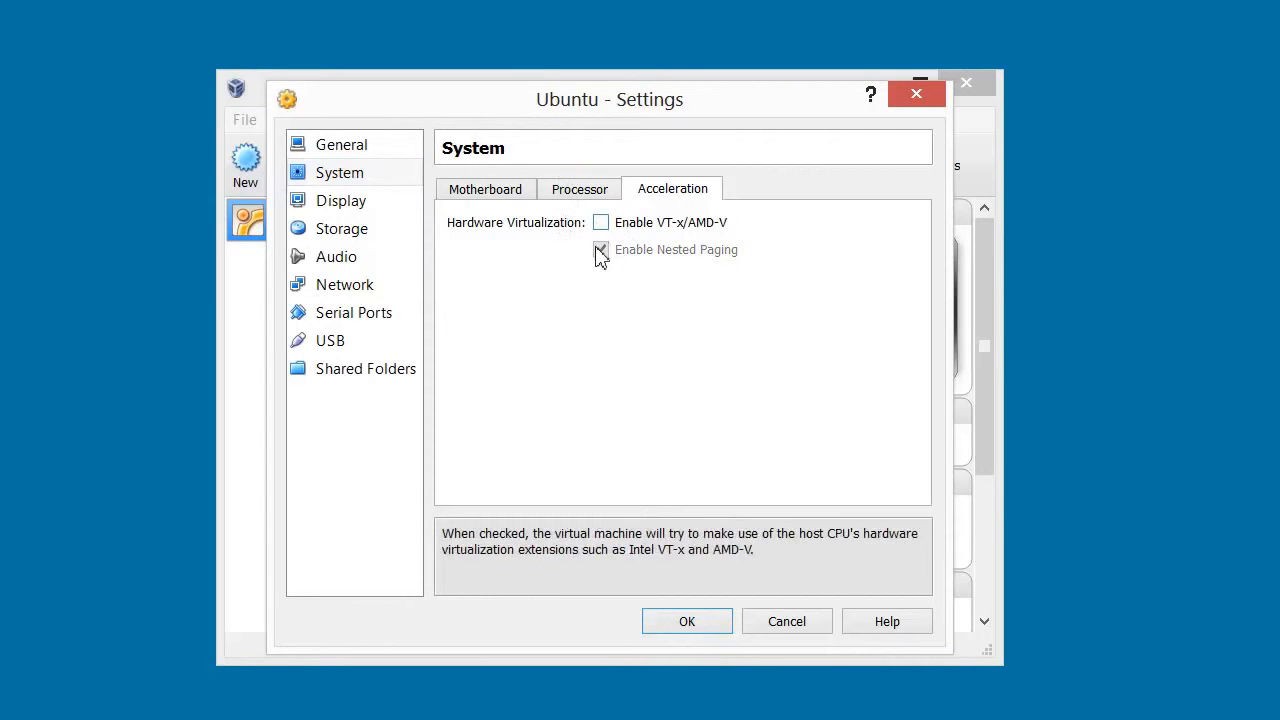
pyautogui.click(595, 195)
pyautogui.click(674, 626)
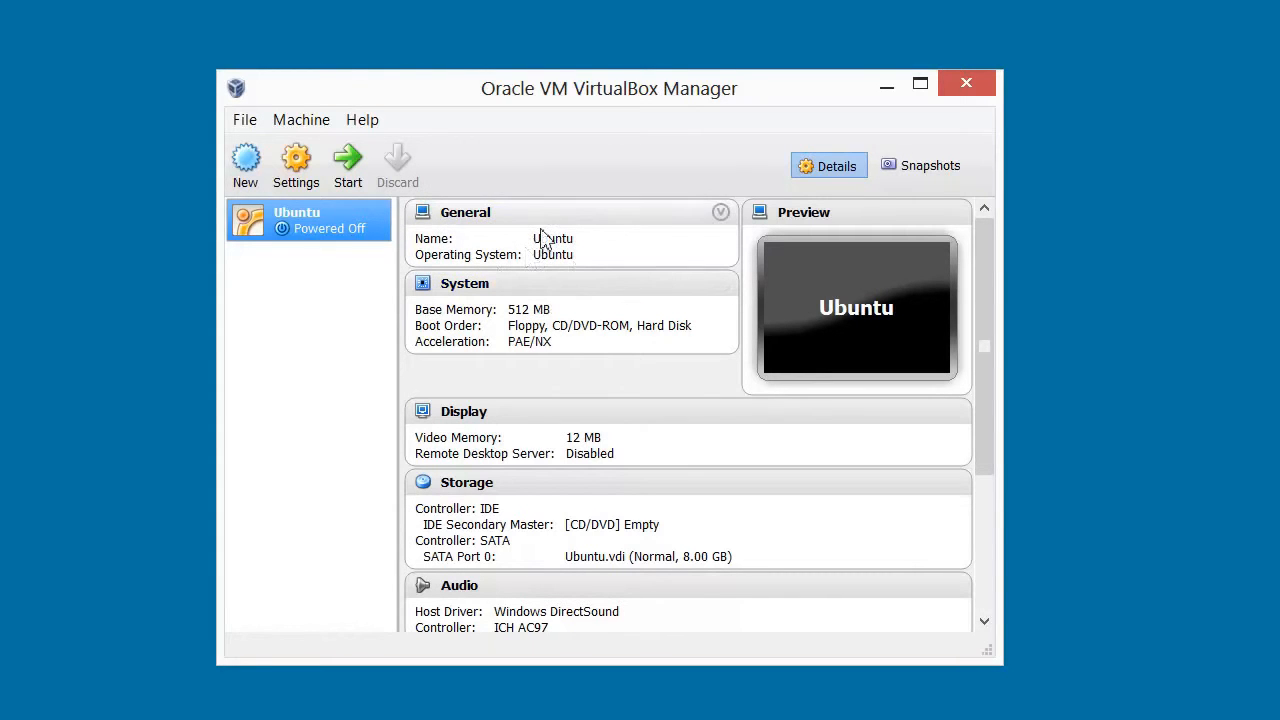
pyautogui.rightClick(308, 226)
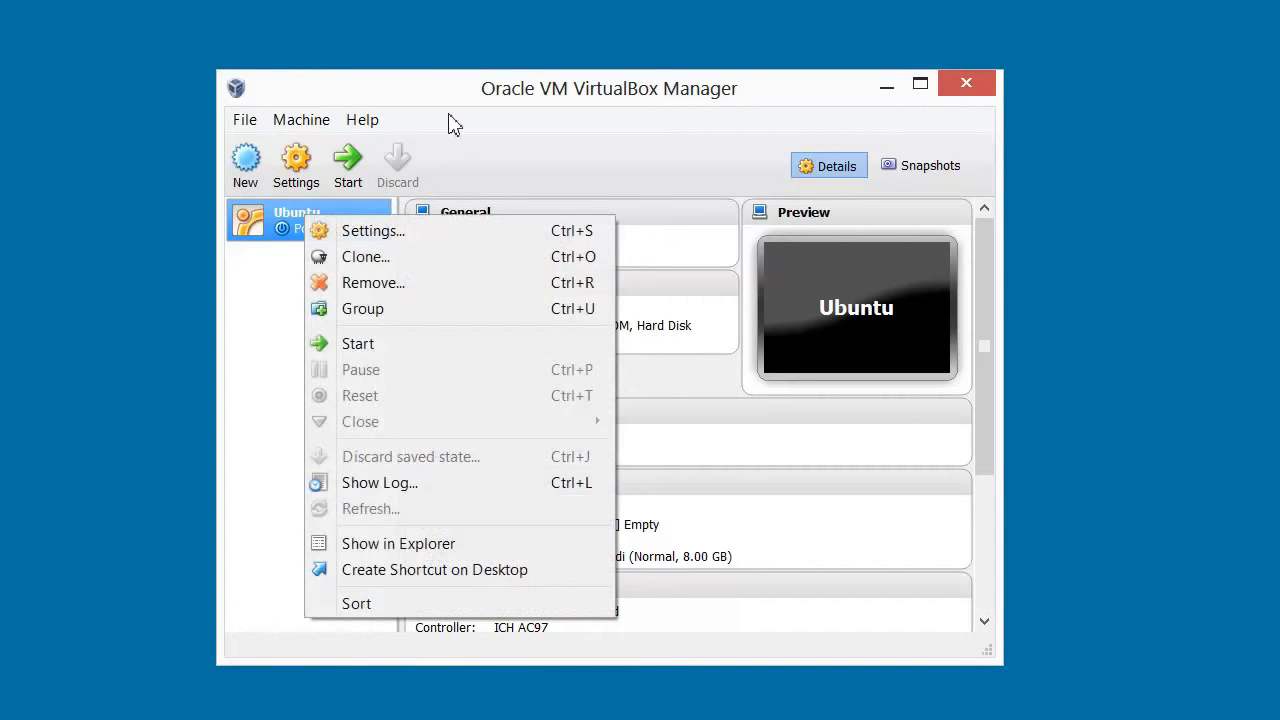
pyautogui.click(455, 96)
pyautogui.click(301, 119)
pyautogui.moveTo(362, 119)
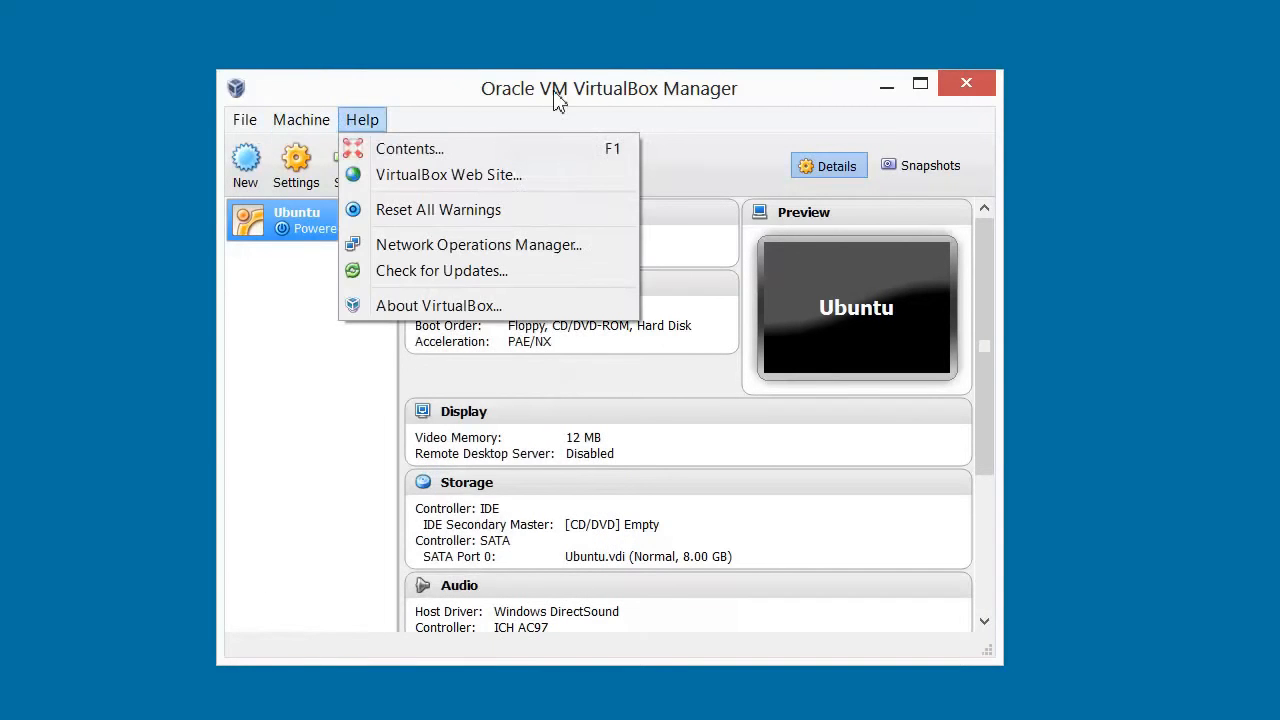
# - Attach the ubuntu-12.04.3-desktop-i386 disk image from Downloads to the Ubuntu machine's empty IDE optical drive and save the settings
pyautogui.moveTo(300, 120)
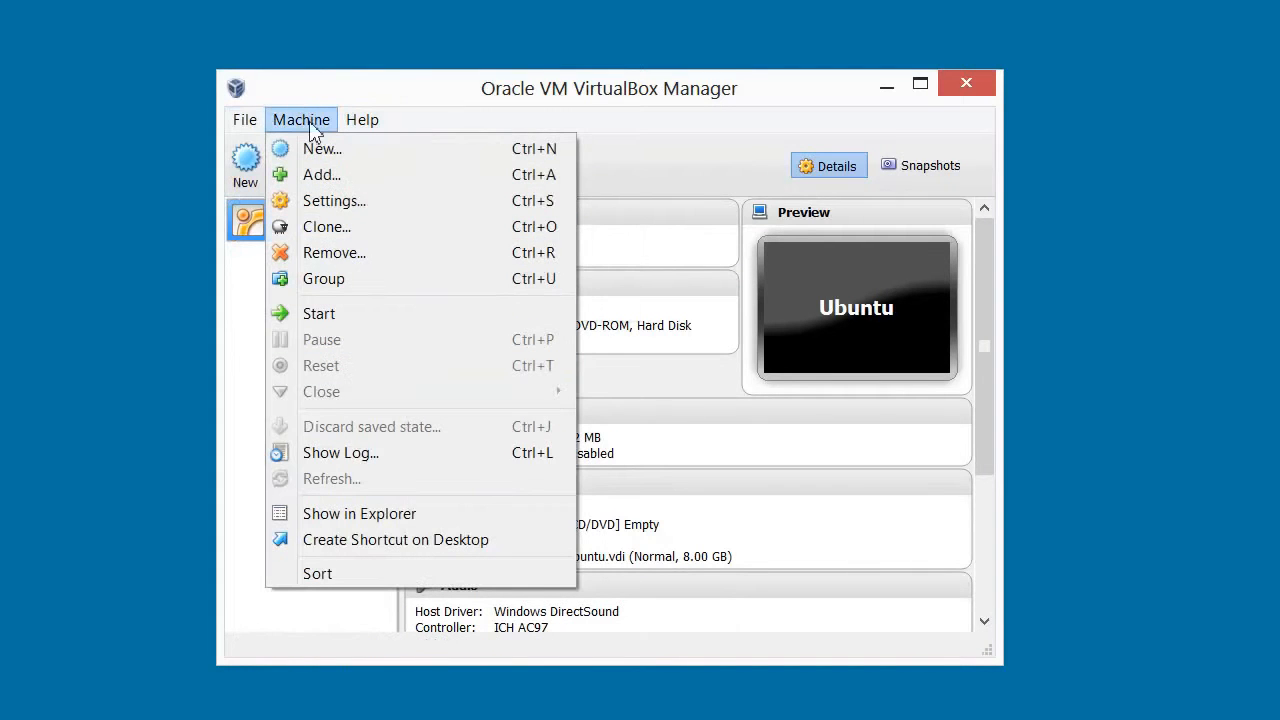
pyautogui.click(322, 200)
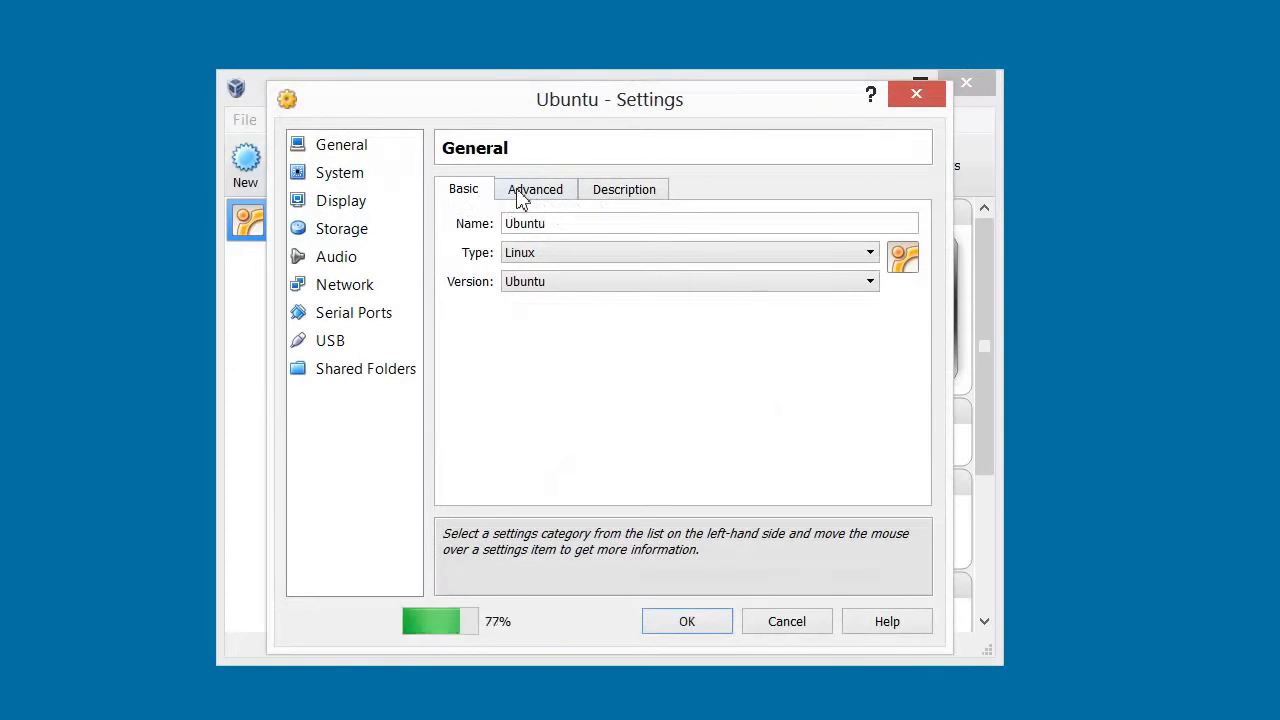
pyautogui.click(520, 199)
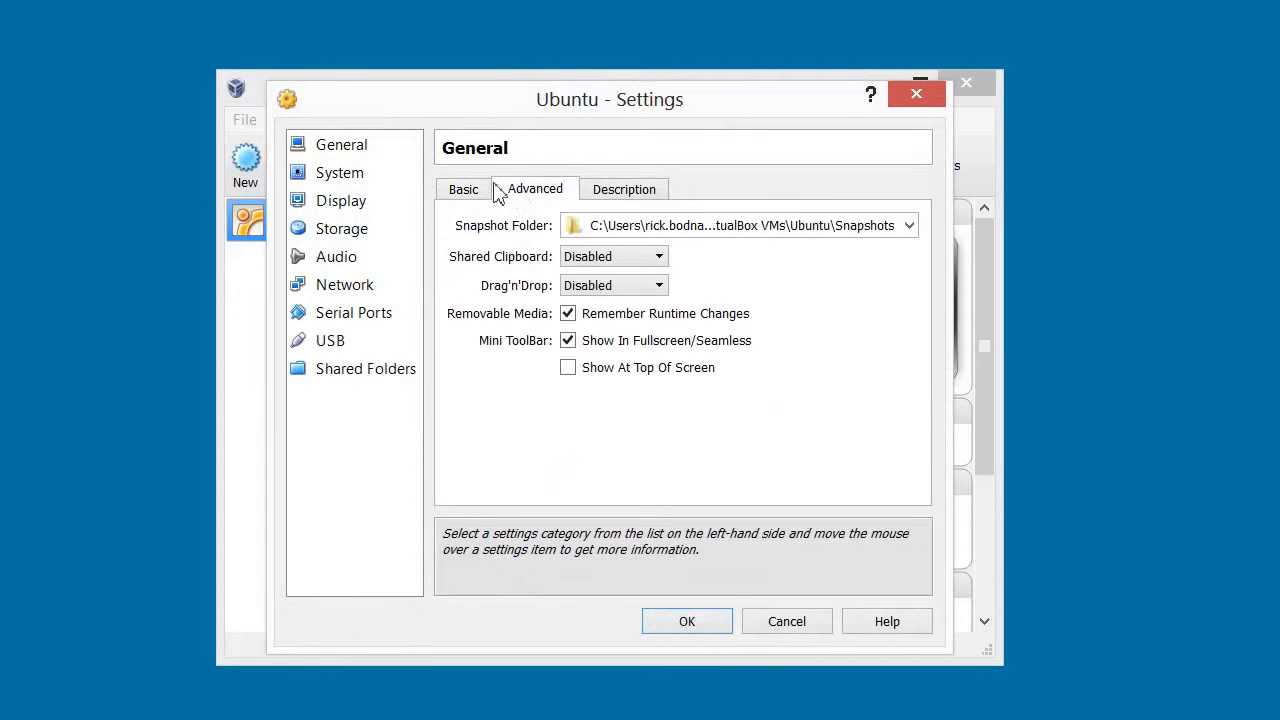
pyautogui.click(343, 176)
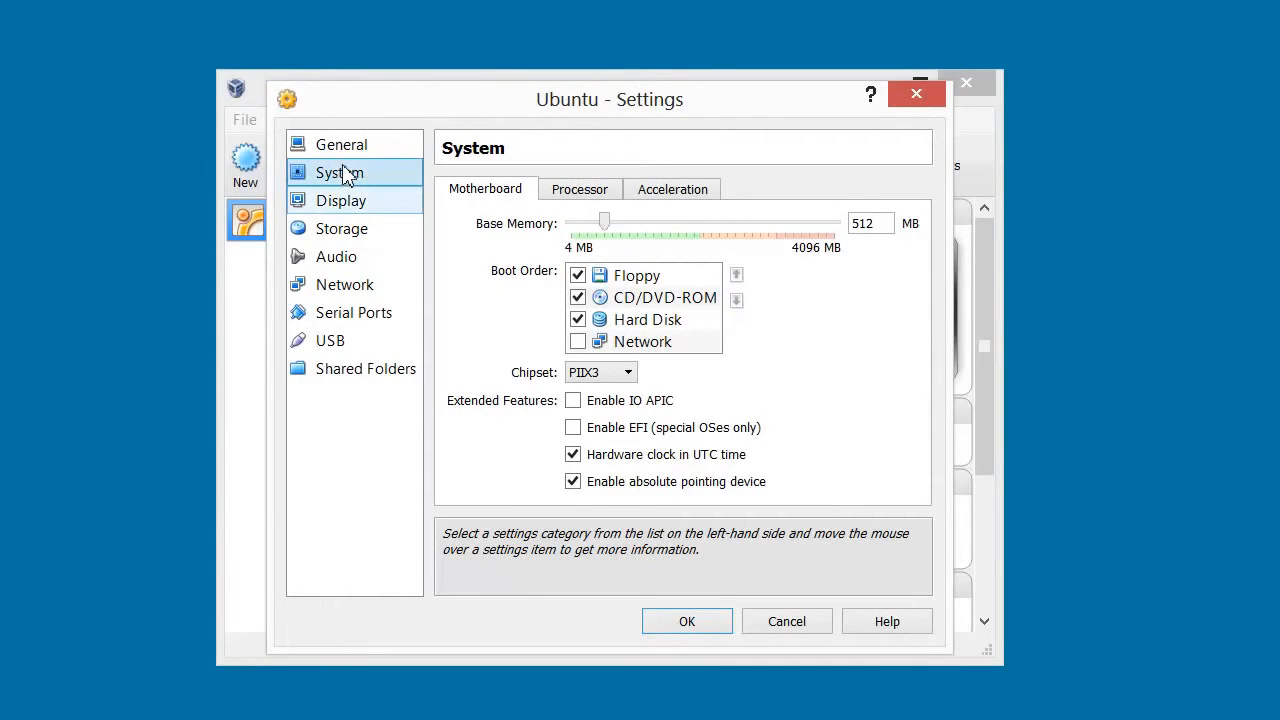
pyautogui.click(358, 234)
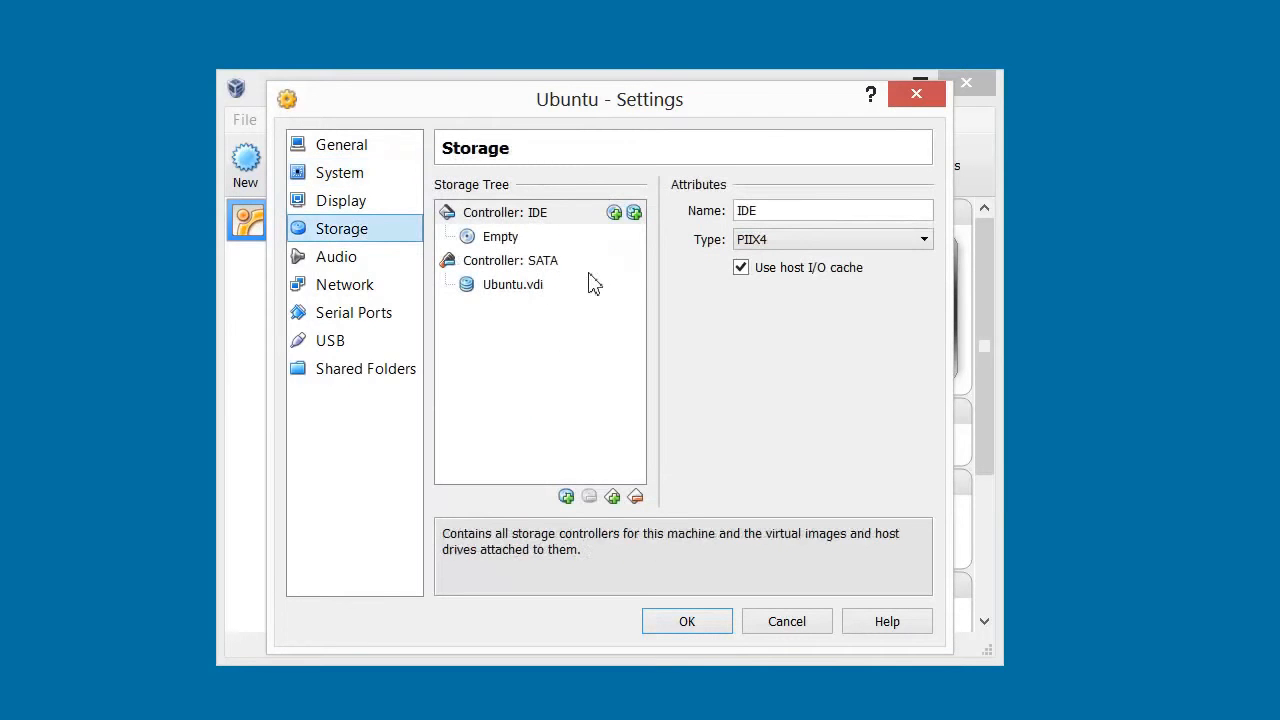
pyautogui.click(505, 240)
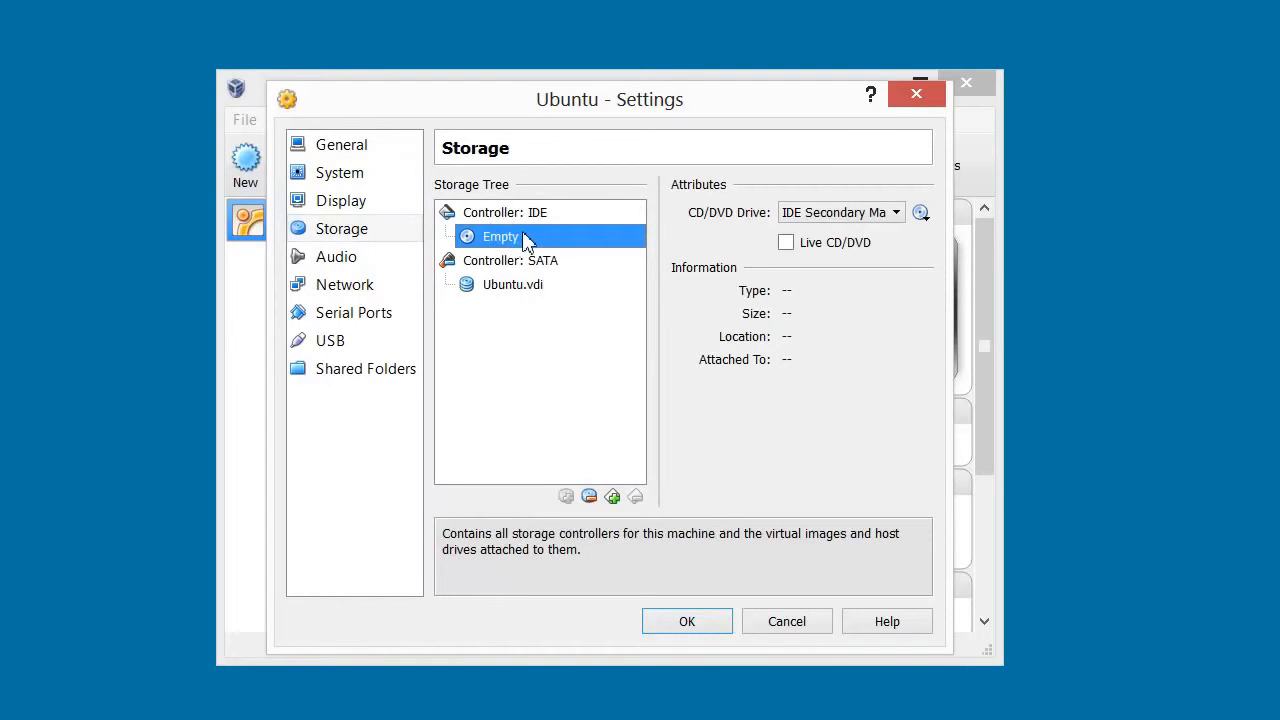
pyautogui.click(921, 214)
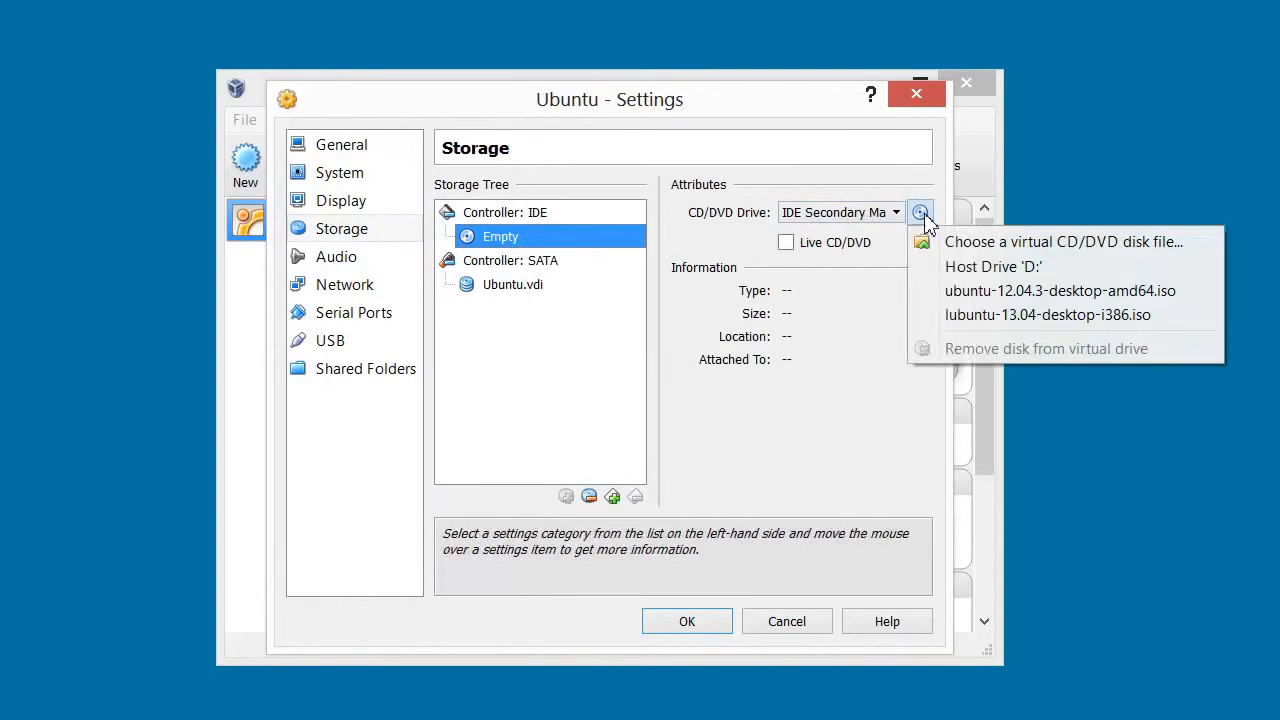
pyautogui.click(990, 244)
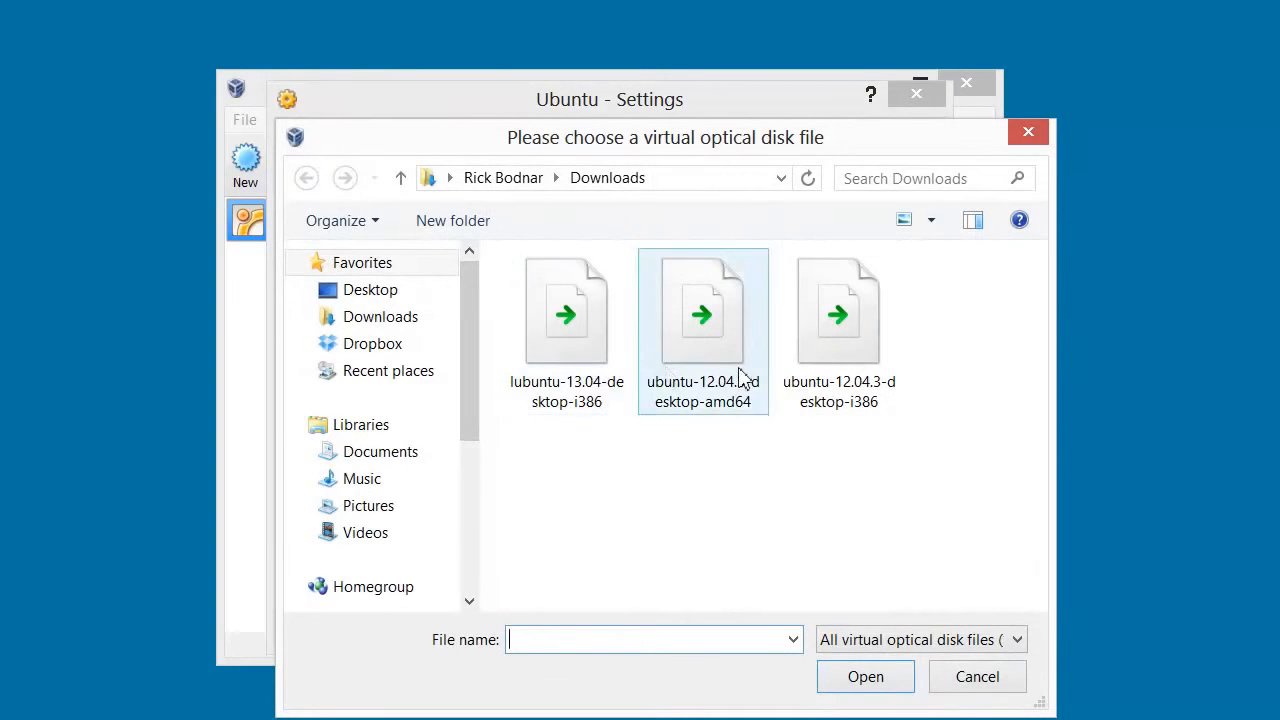
pyautogui.click(843, 340)
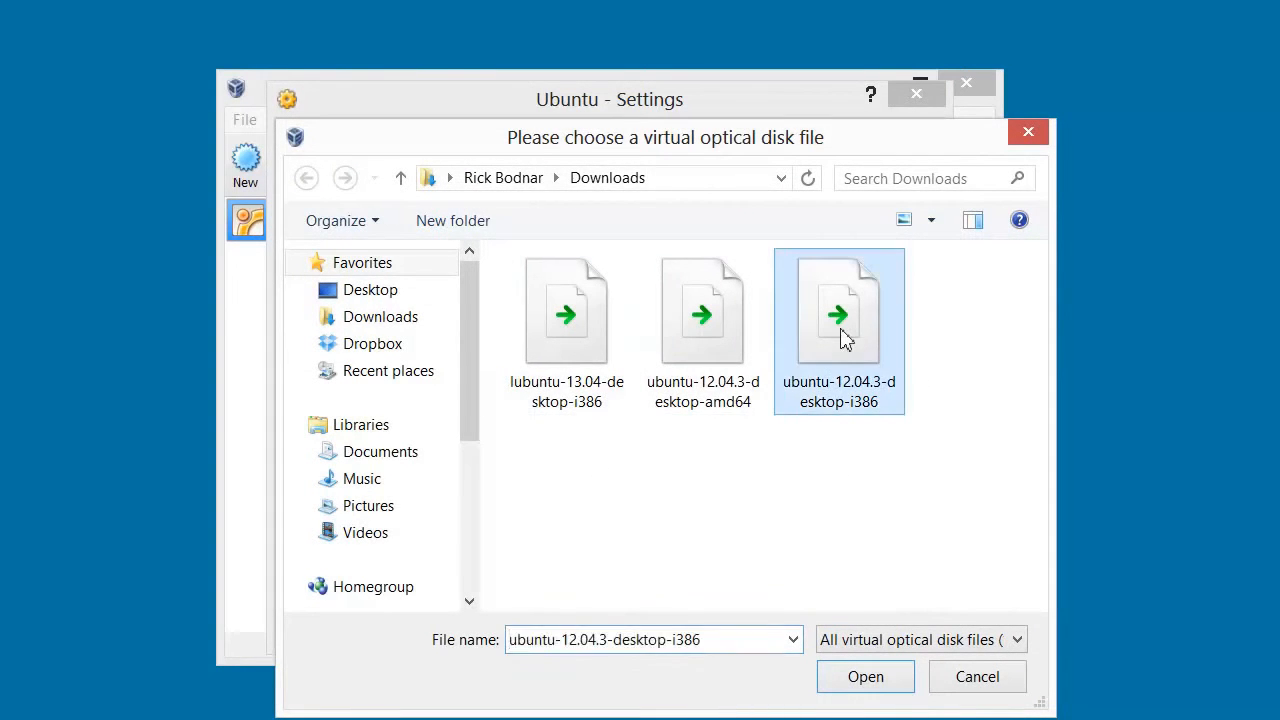
pyautogui.click(873, 682)
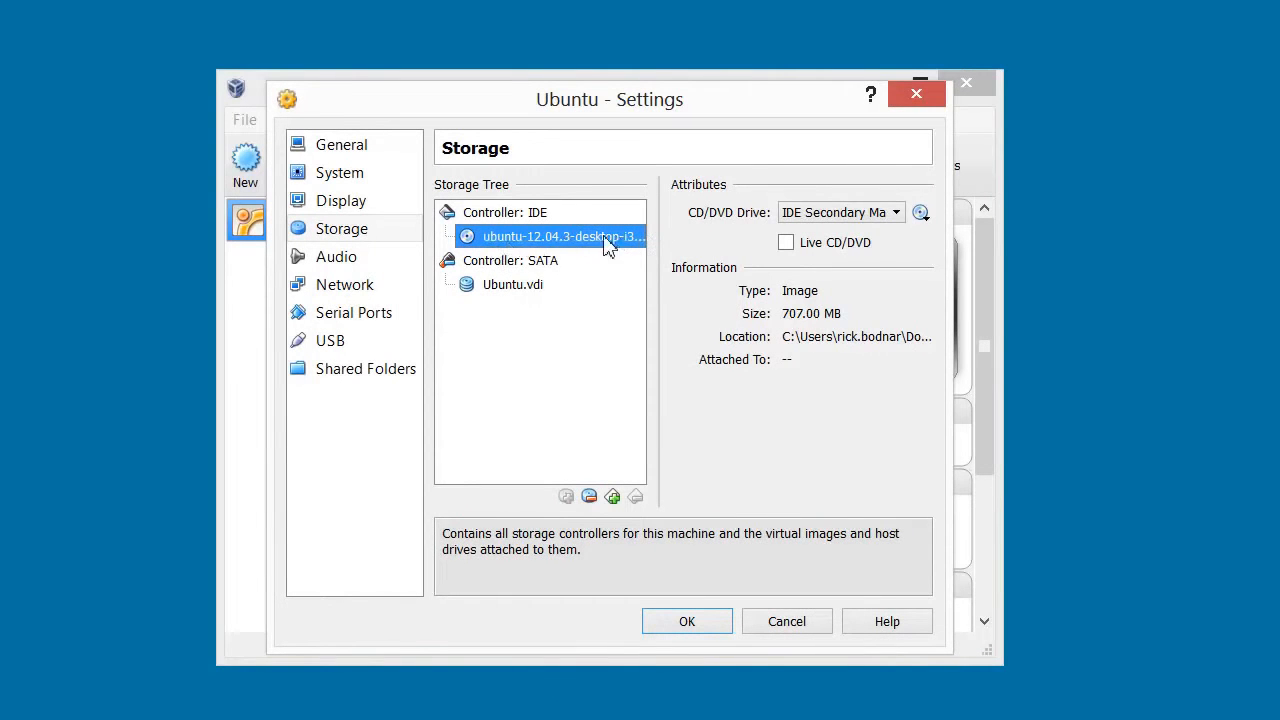
pyautogui.click(687, 622)
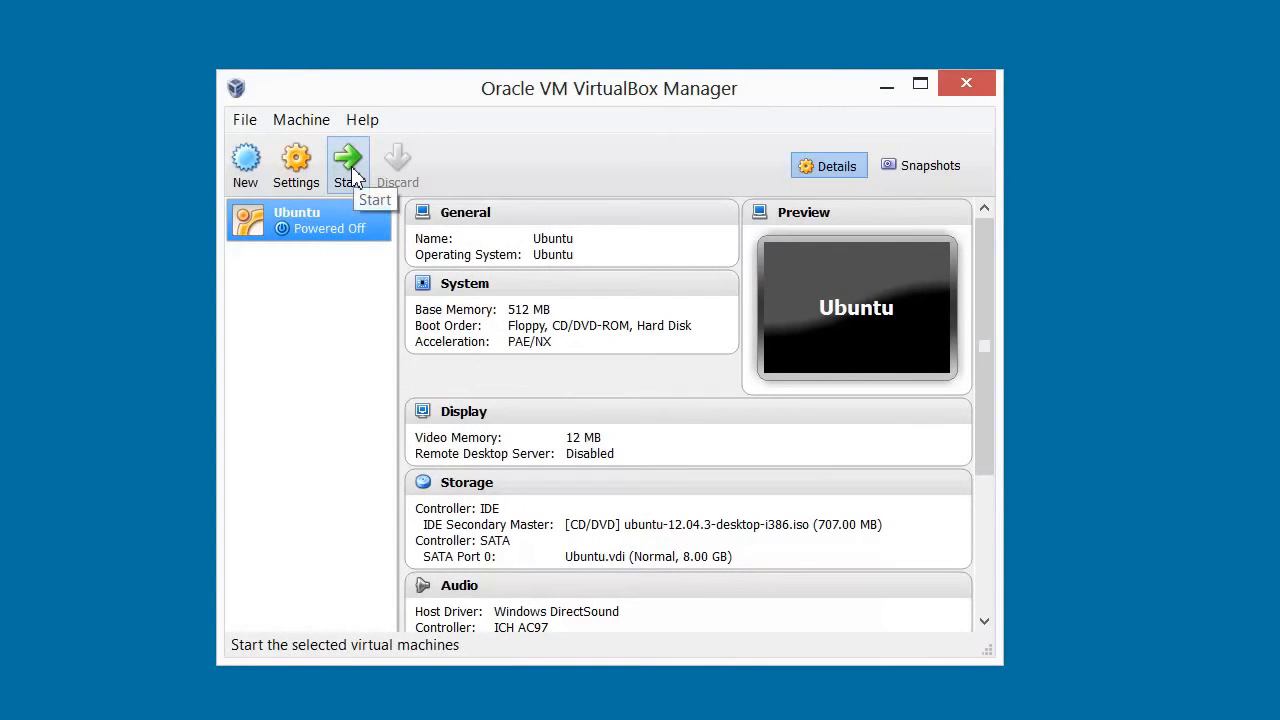
# - Start the Ubuntu virtual machine, dismissing the information dialogs during boot, and reposition its window so the installer's welcome options are in view
pyautogui.click(350, 170)
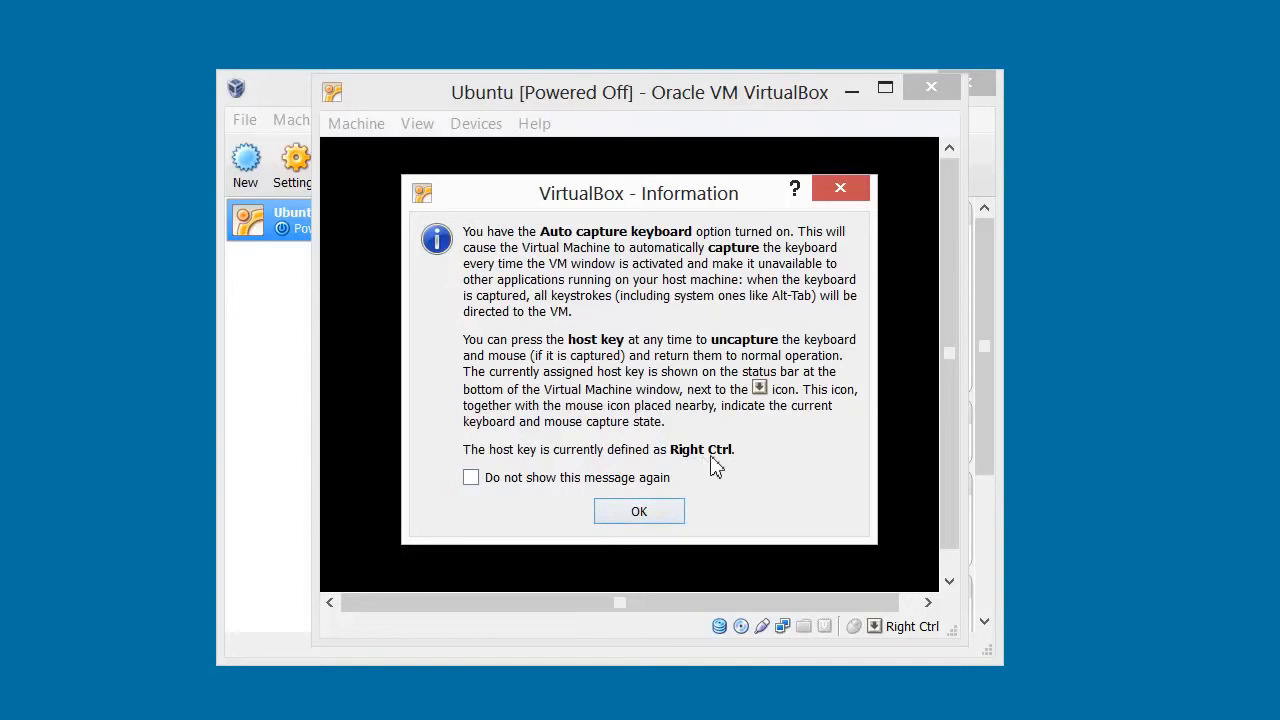
pyautogui.click(648, 515)
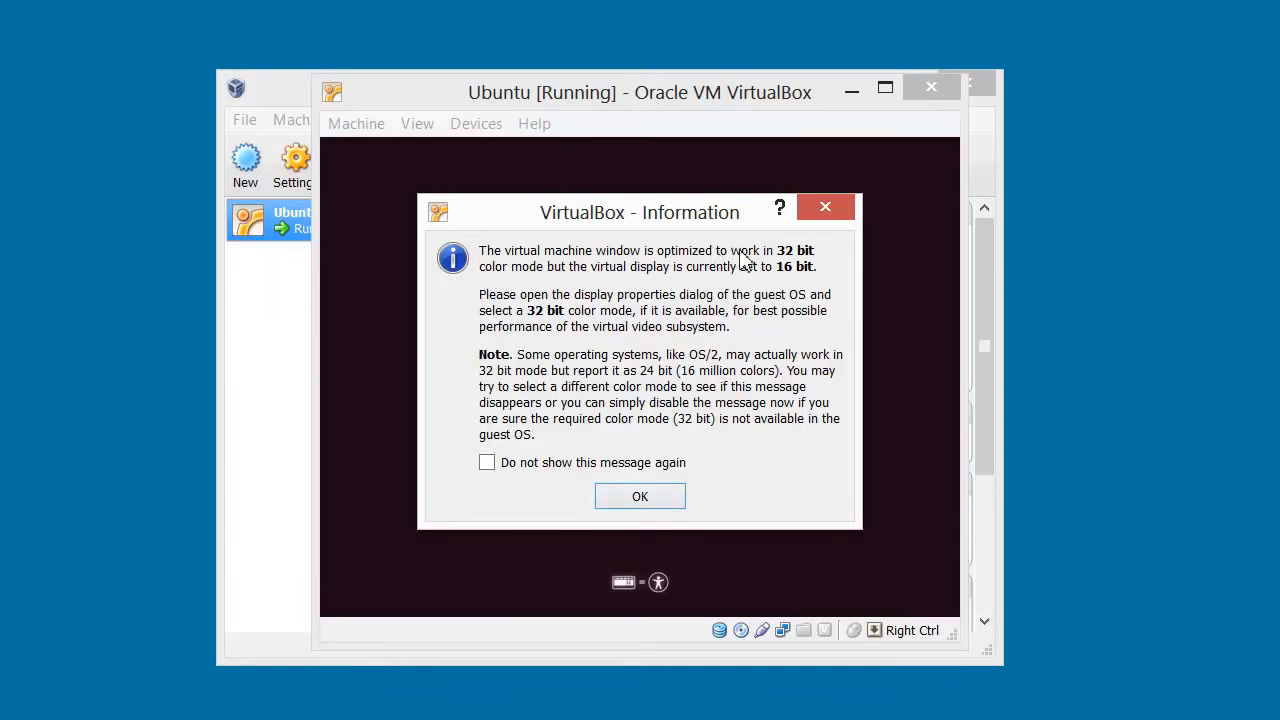
pyautogui.click(652, 498)
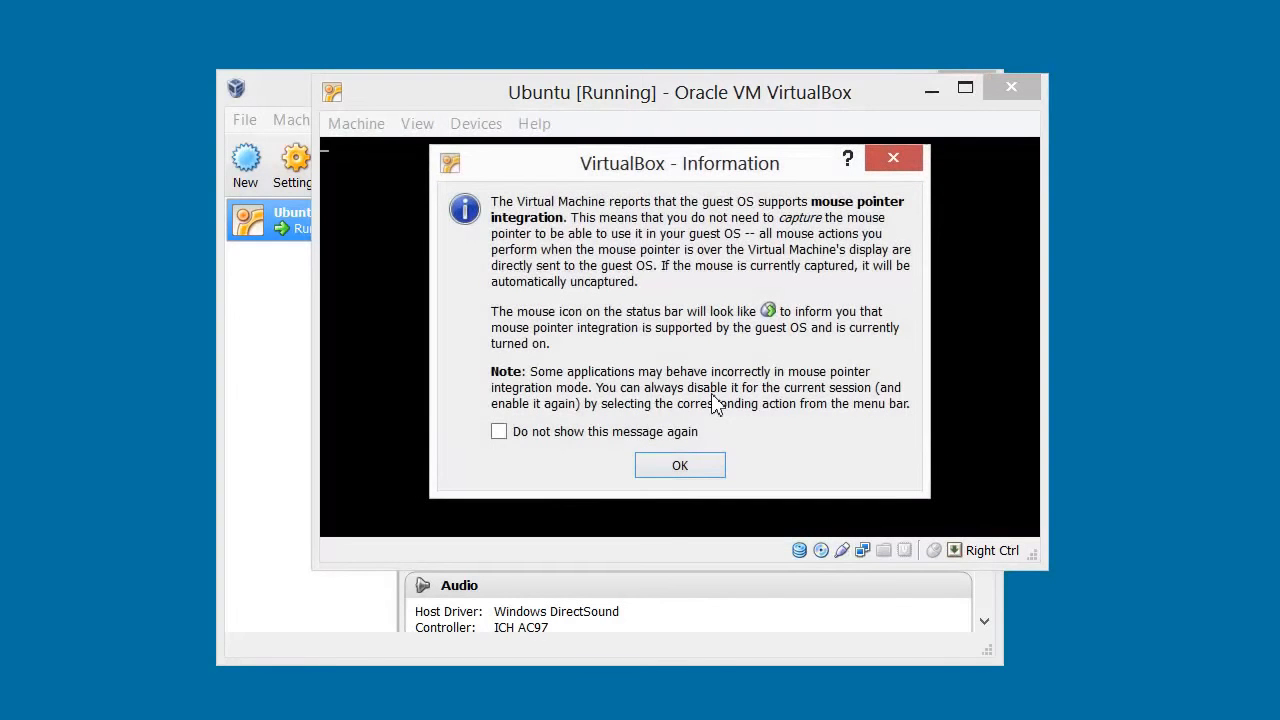
pyautogui.click(680, 468)
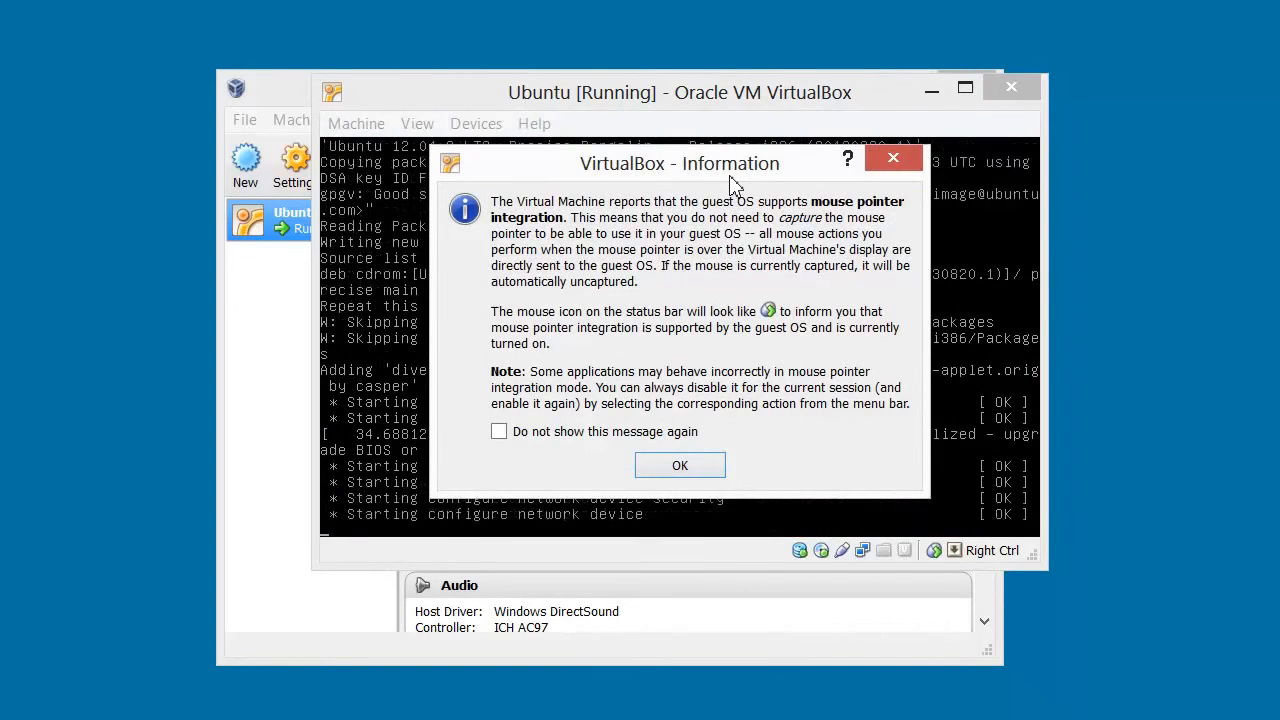
pyautogui.click(690, 465)
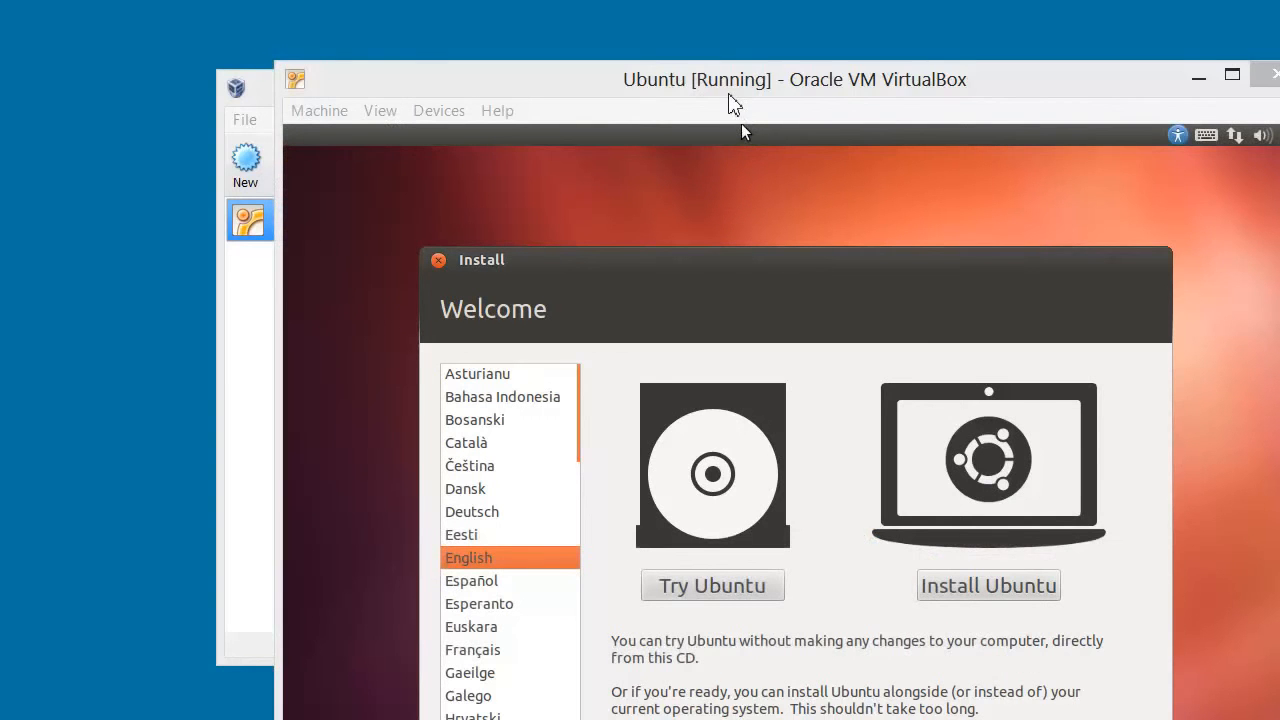
pyautogui.moveTo(731, 86); pyautogui.dragTo(612, 22)
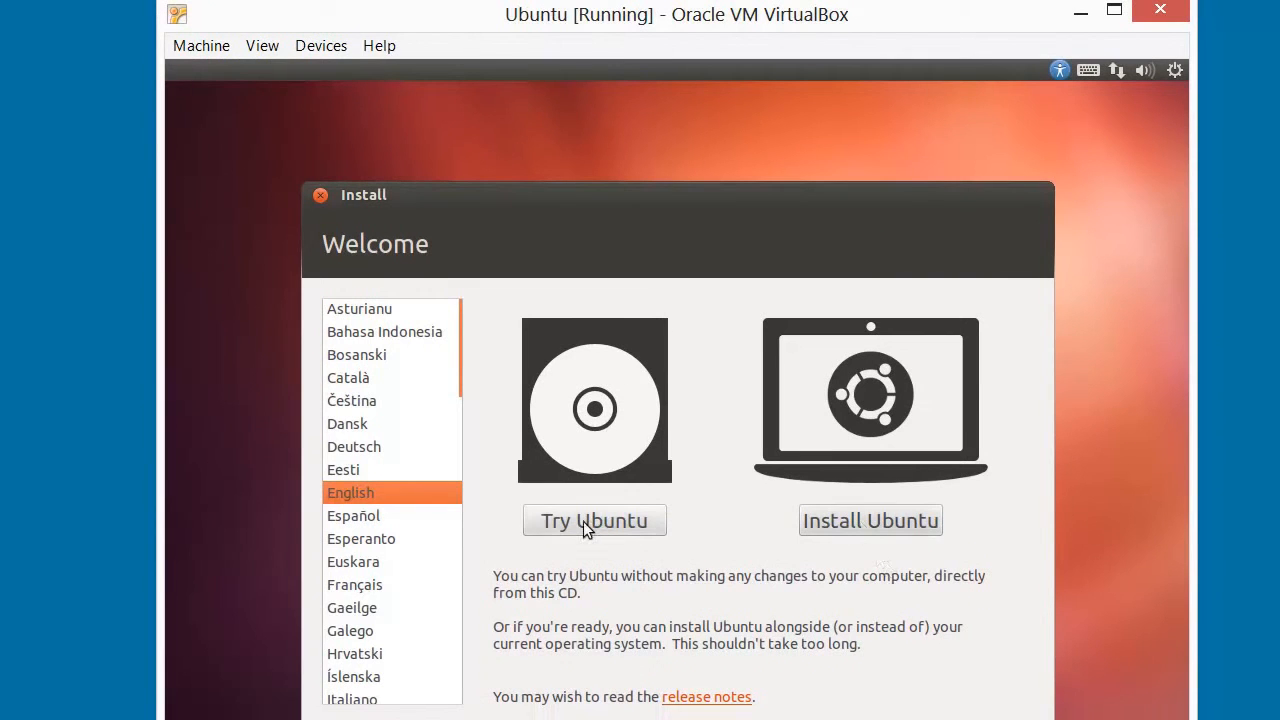
# - Begin installing Ubuntu without update downloads or third-party software, erasing the entire 8.6 GB VBOX HARDDISK
pyautogui.click(844, 518)
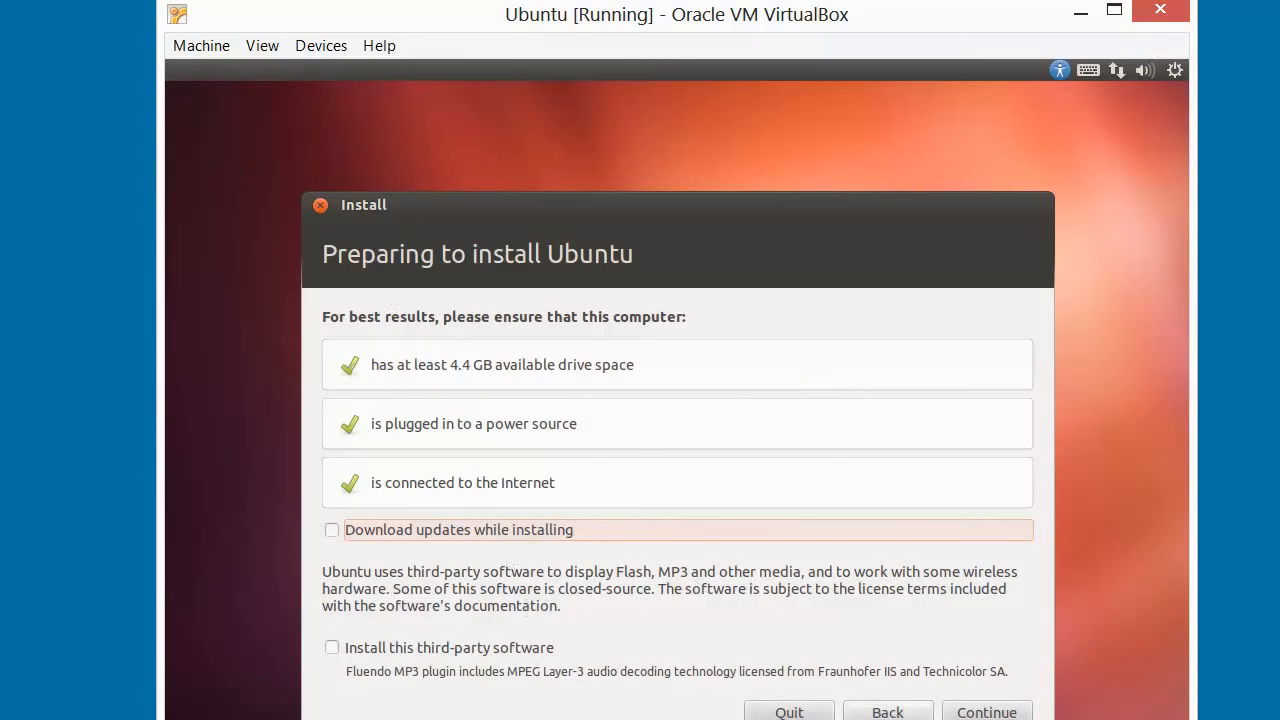
pyautogui.click(985, 712)
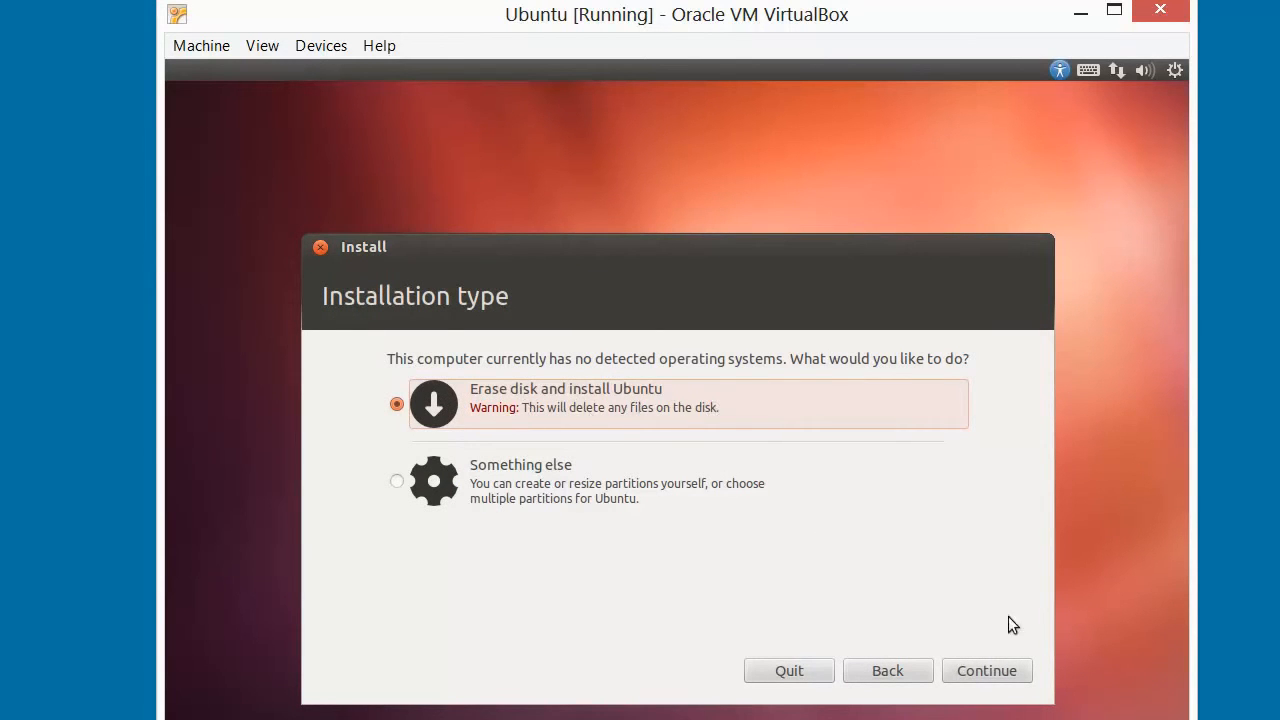
pyautogui.click(992, 670)
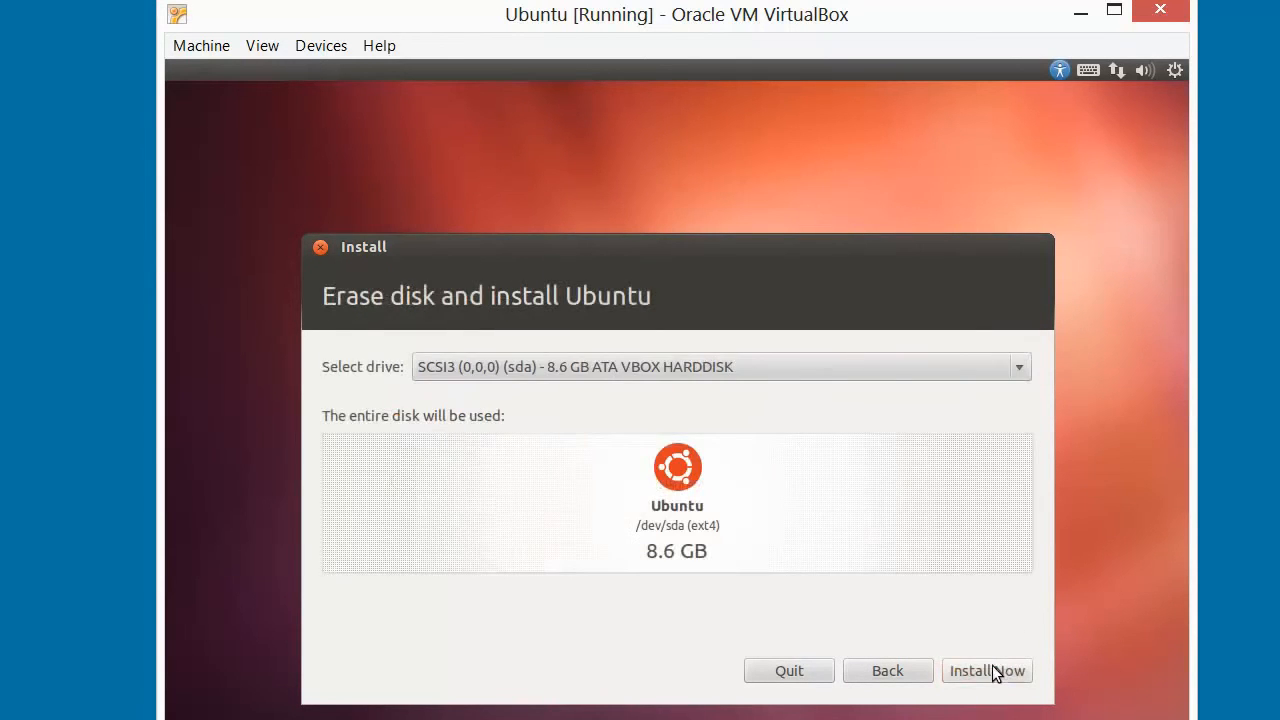
pyautogui.click(995, 673)
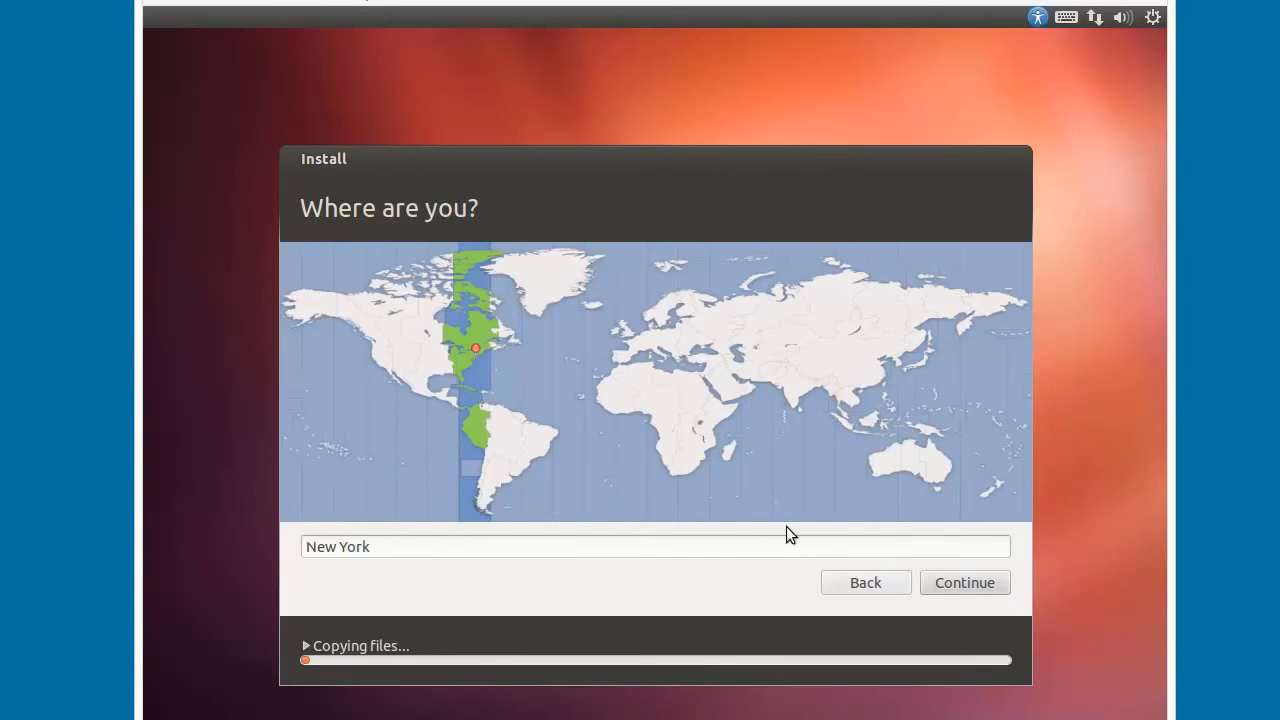
# - Accept New York as the location and English (US) as the keyboard layout for the installation
pyautogui.click(973, 586)
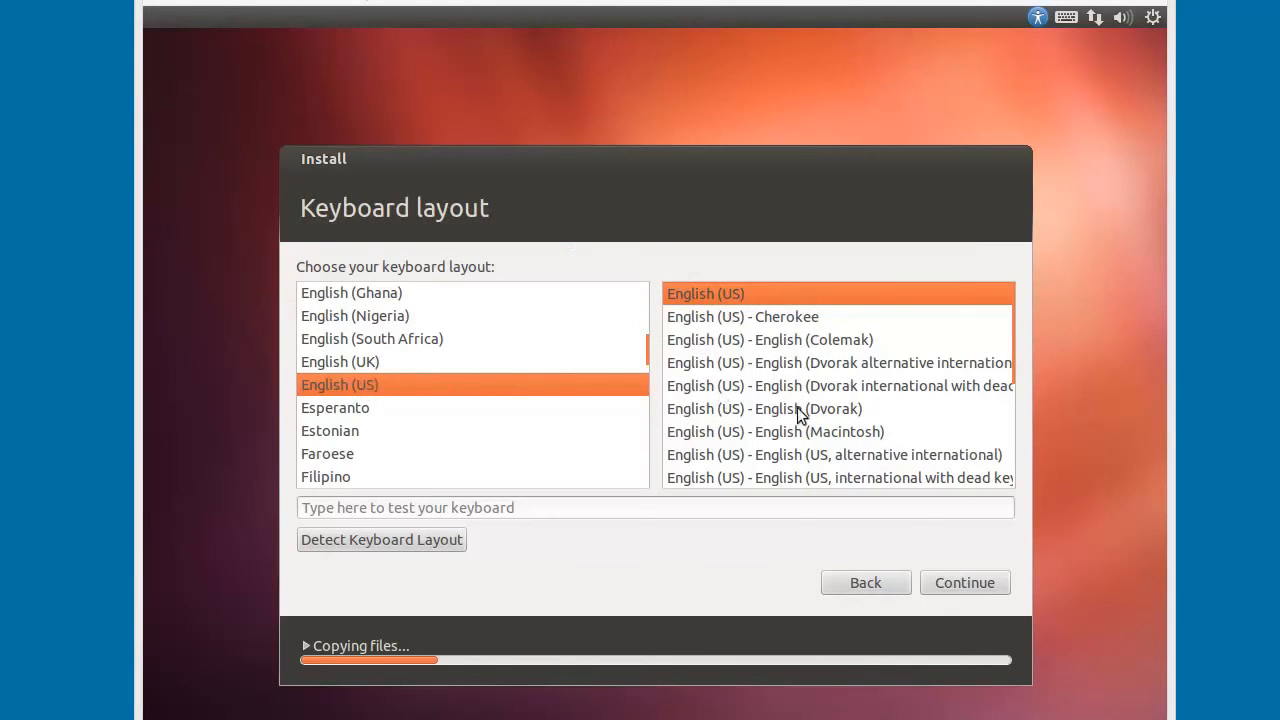
pyautogui.click(959, 584)
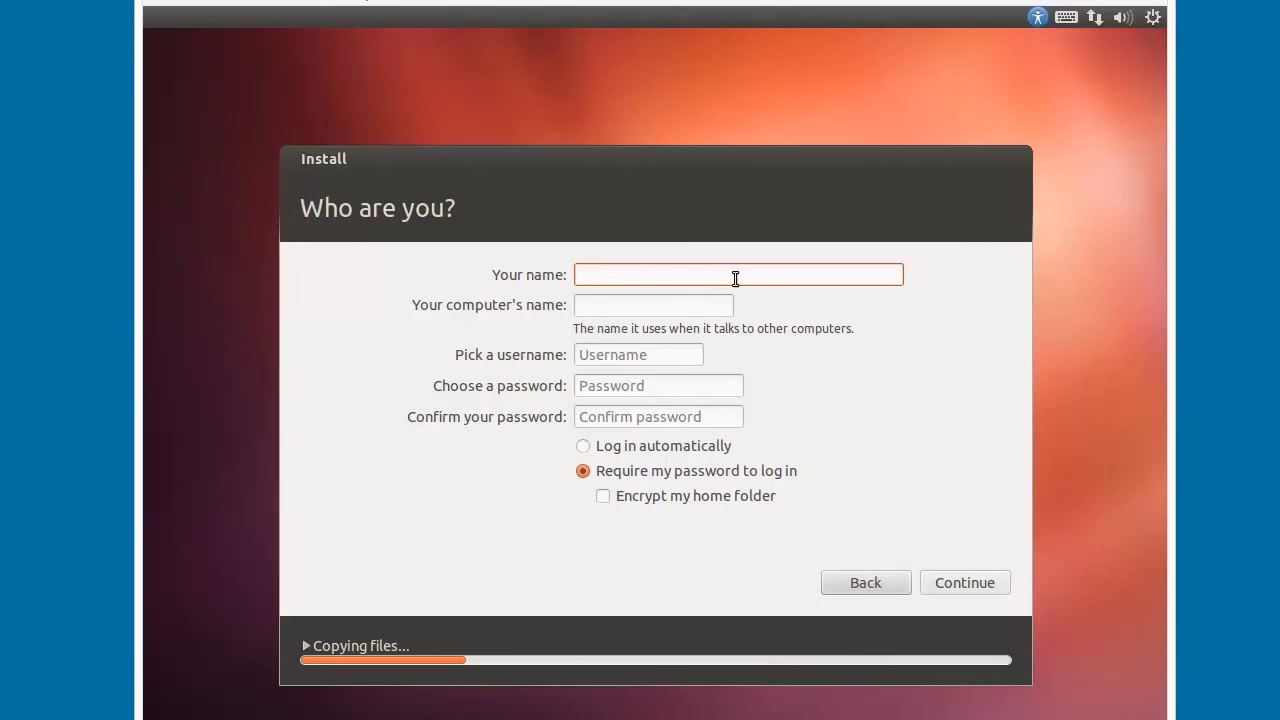
# - Fill in the account holder's name, enter and confirm the account password, keep password login required, and submit the user details
pyautogui.write('Rick')
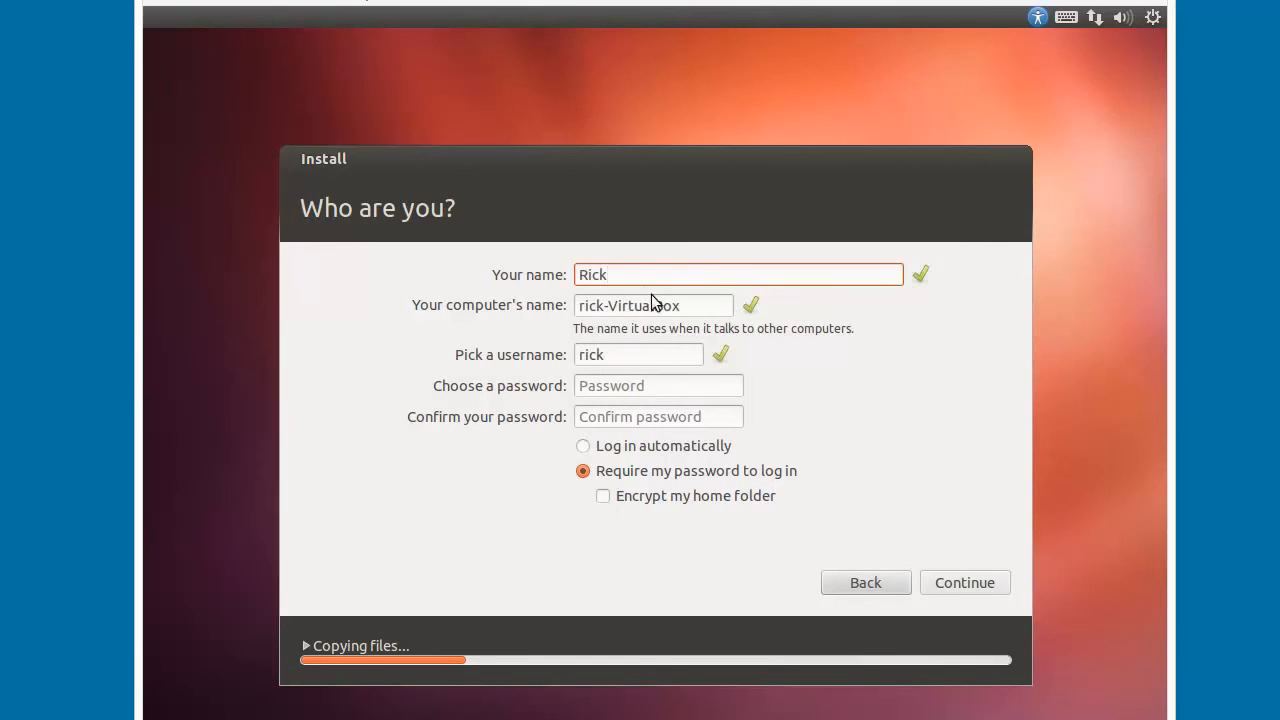
pyautogui.click(661, 385)
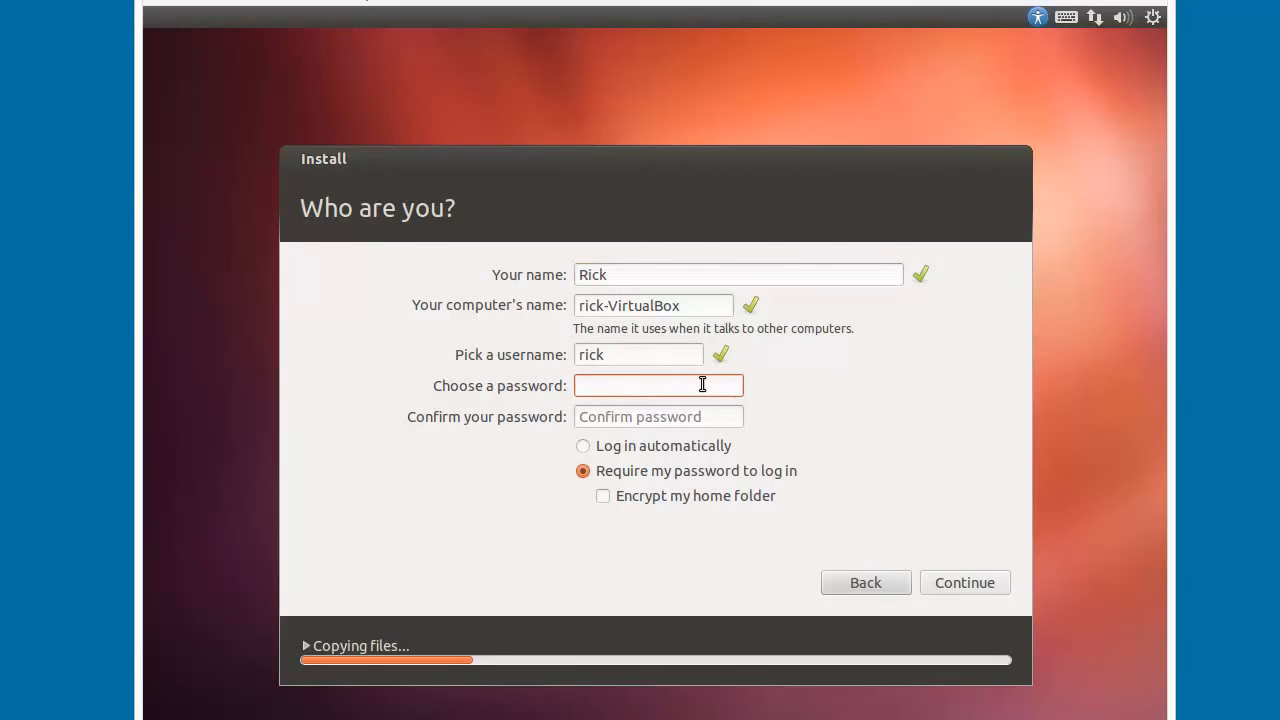
pyautogui.write('**********')
pyautogui.press('Tab')
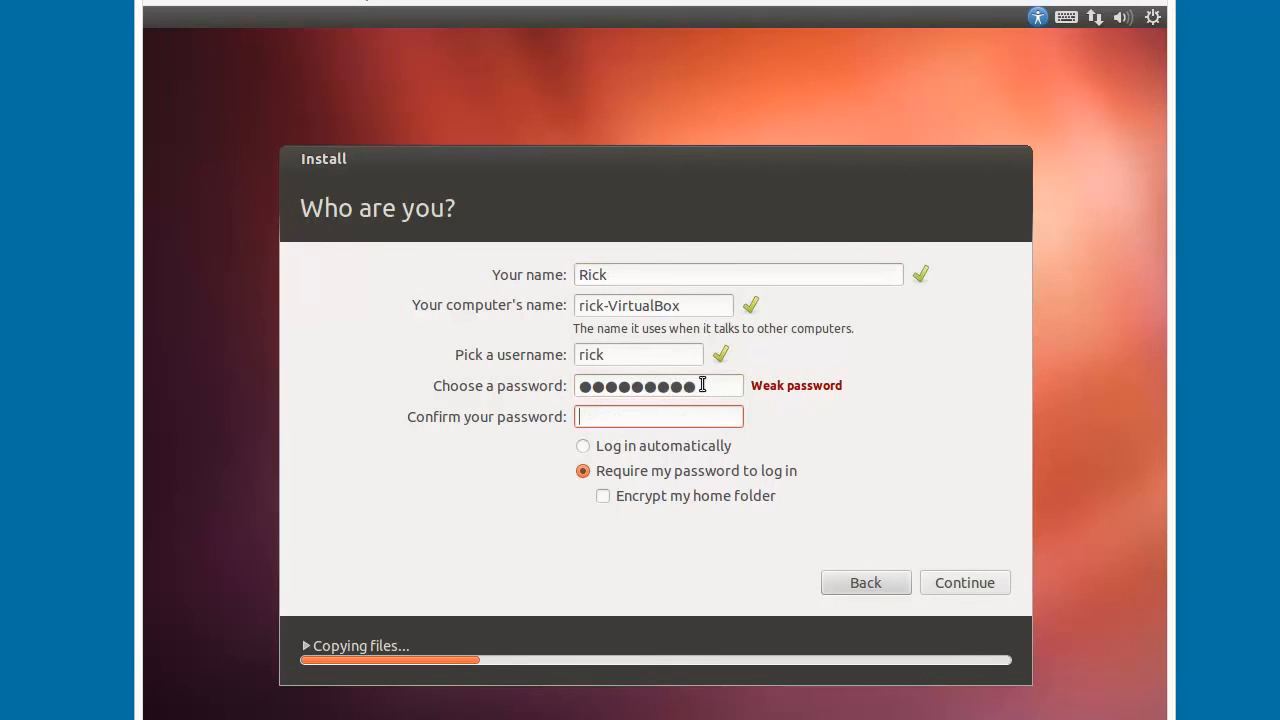
pyautogui.write('**********')
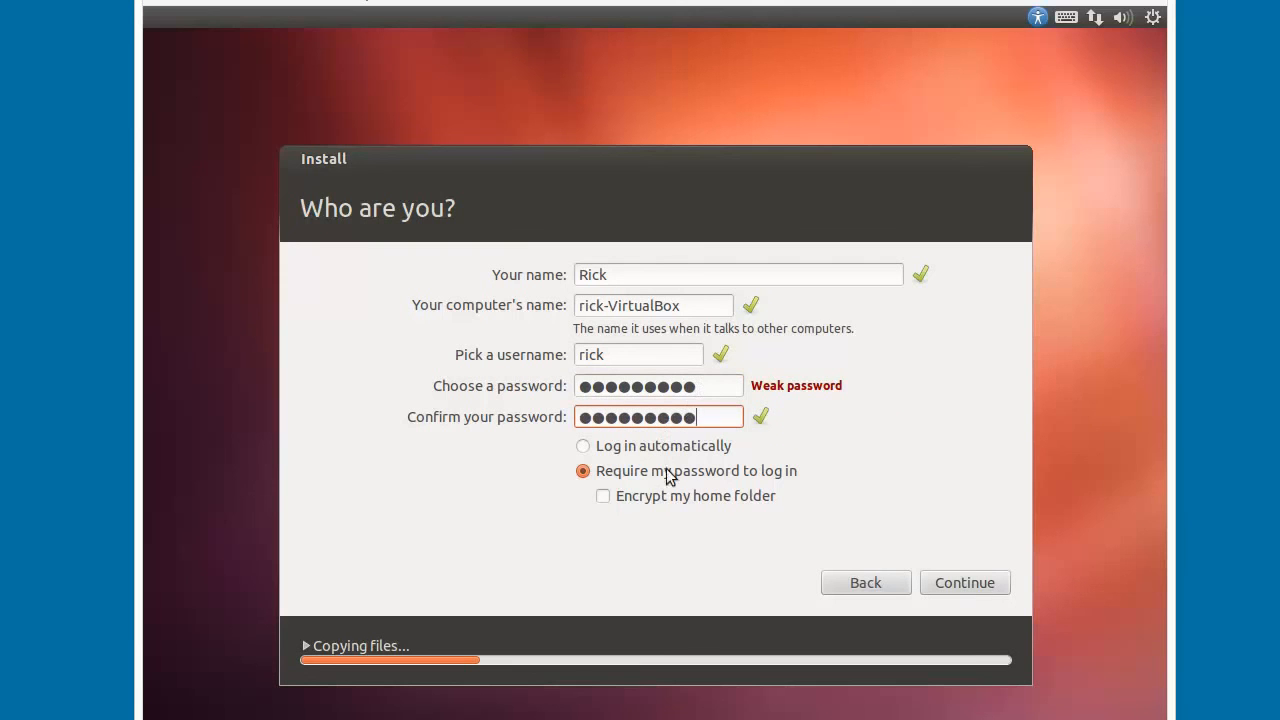
pyautogui.click(943, 585)
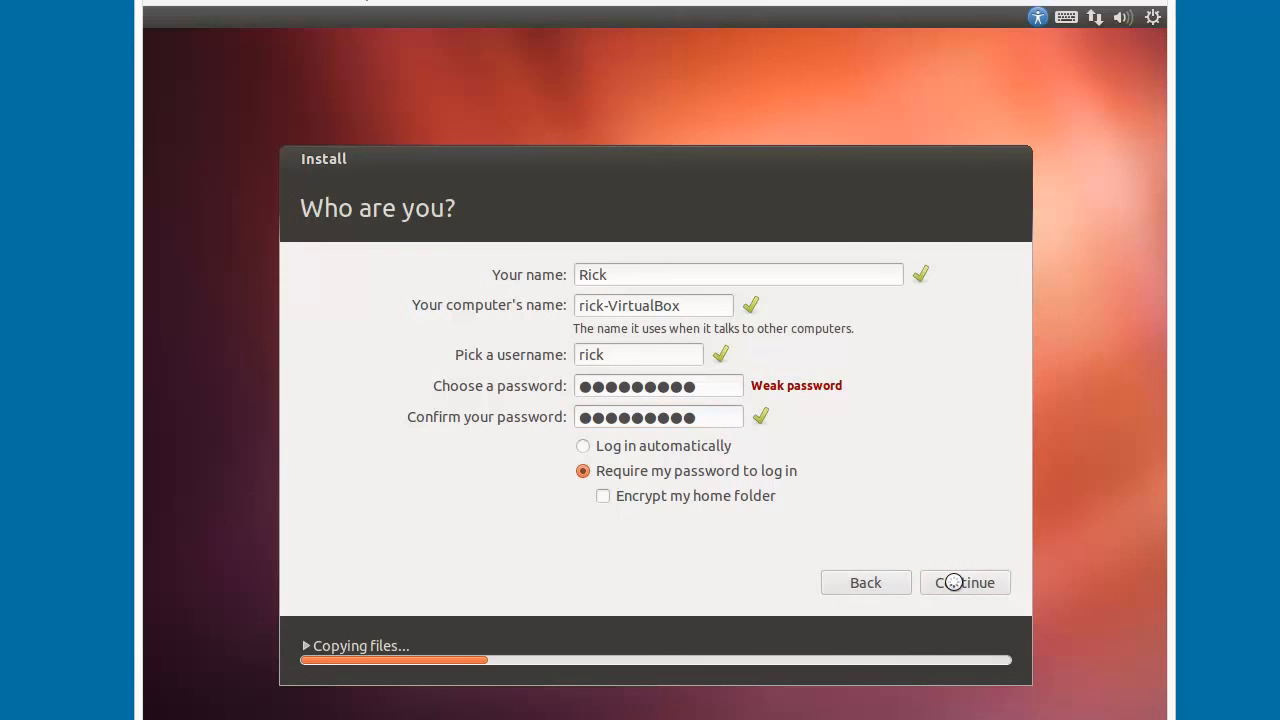
pyautogui.click(955, 584)
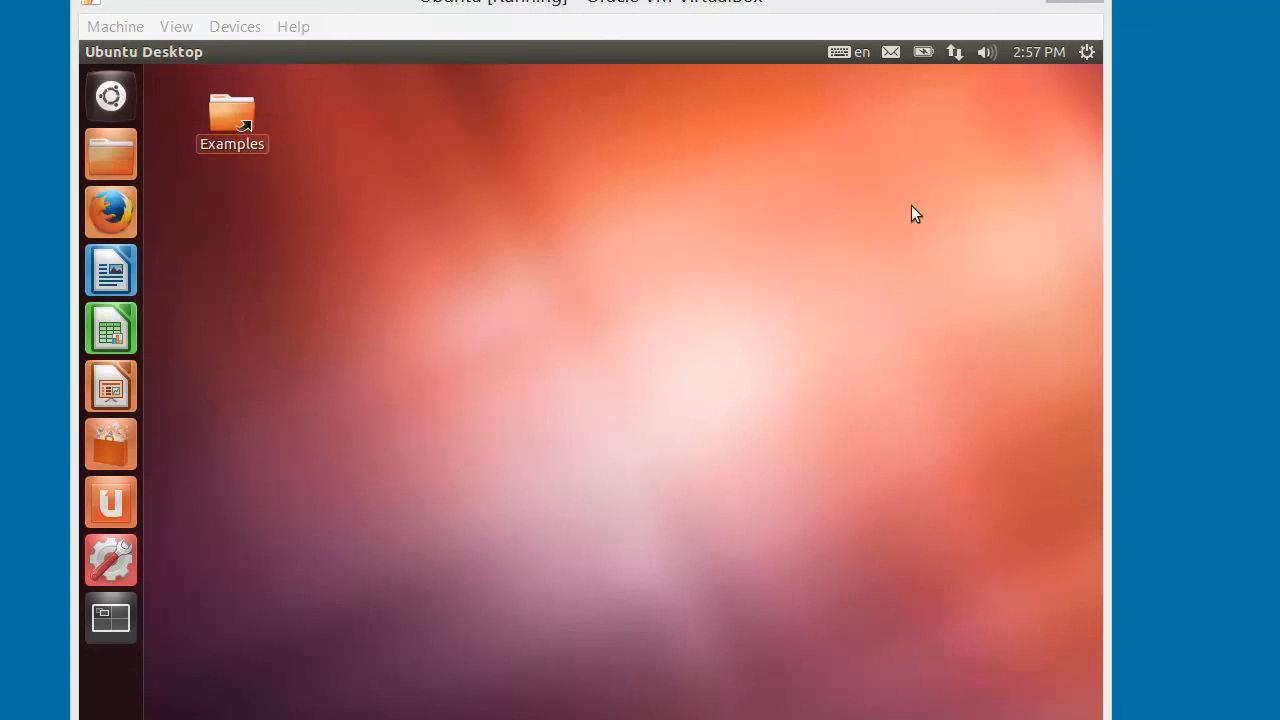
# - Launch Firefox on the installed Ubuntu desktop
pyautogui.click(110, 211)
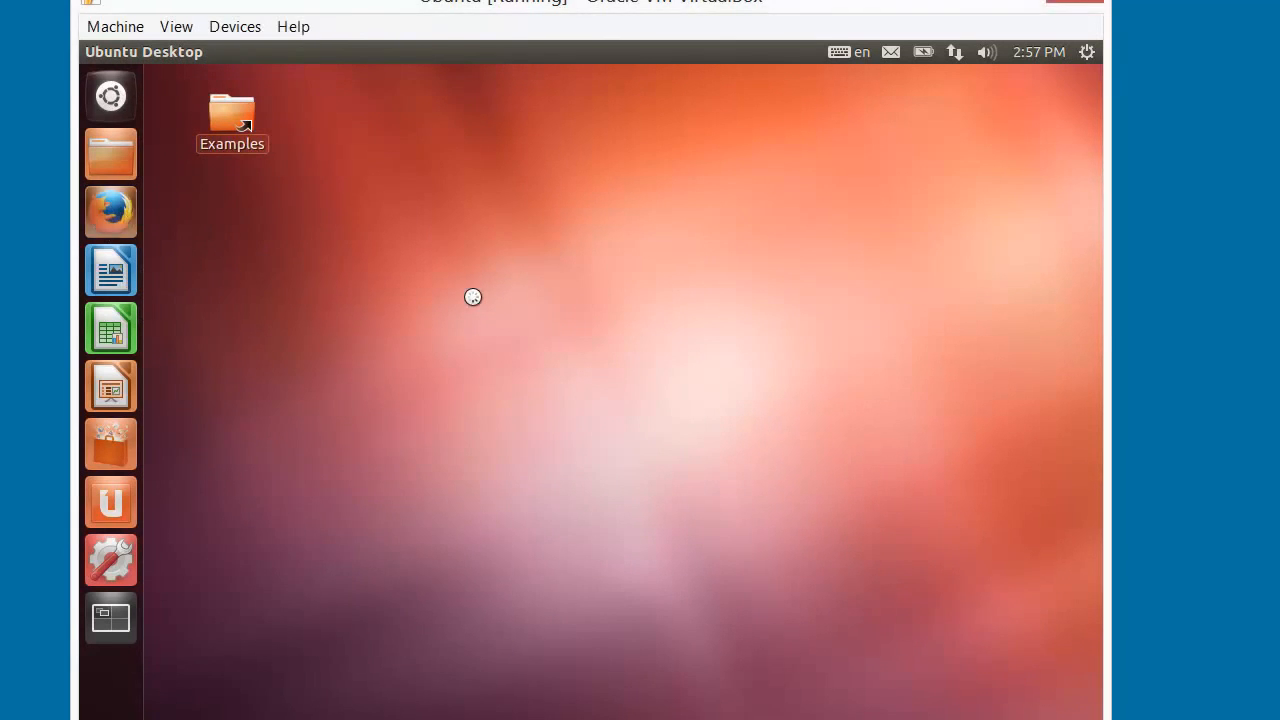